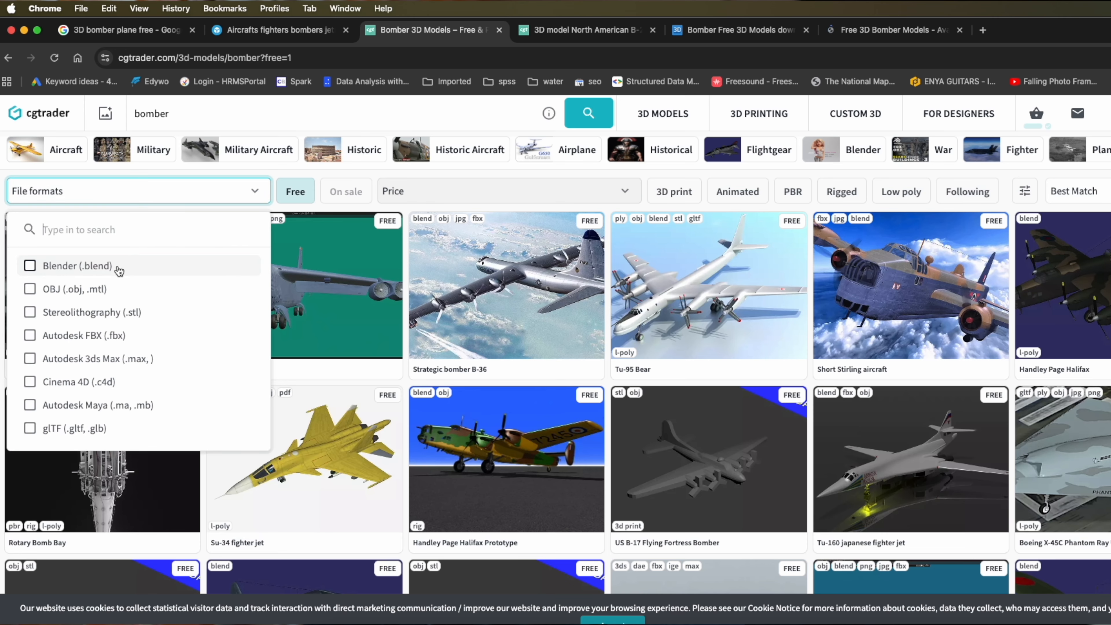
Step: Filter the free bomber models to the Blender (.blend) format and open the B-36B model's page
left_click(334, 110)
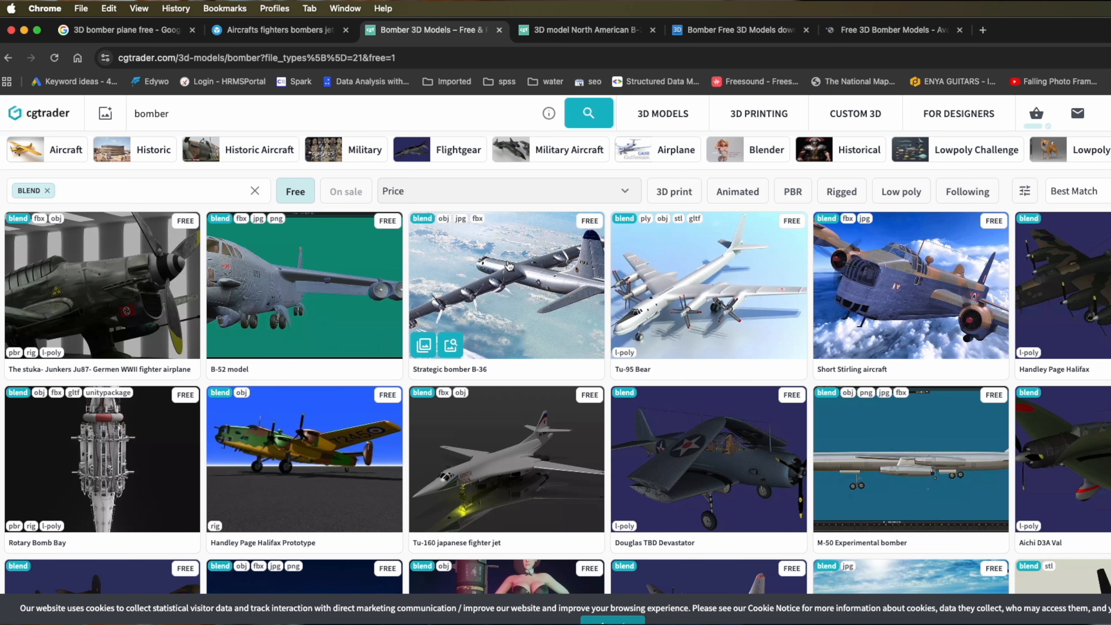
scroll(530, 308, "down", 10)
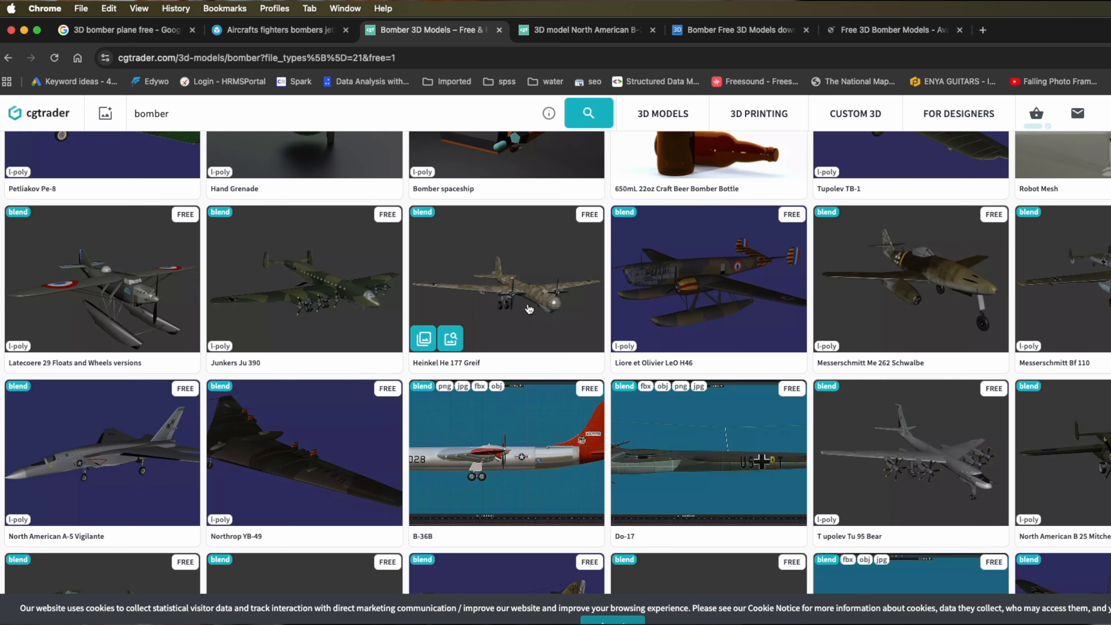
right_click(481, 349)
left_click(496, 355)
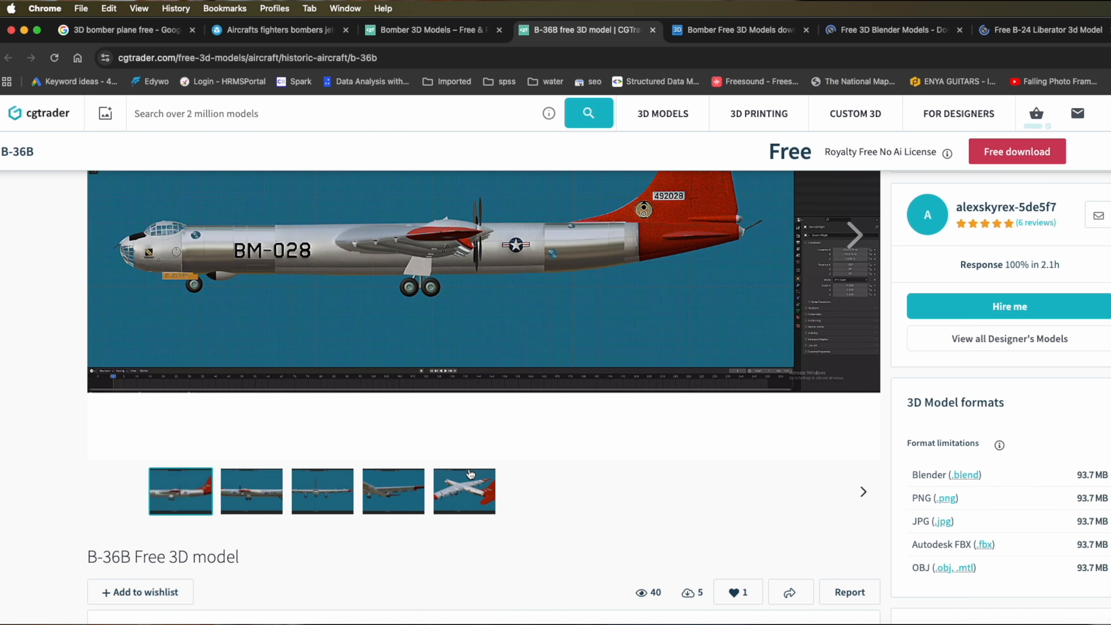
Step: Preview the last gallery image of the B-36B model and download its B-36B.rar file
left_click(470, 488)
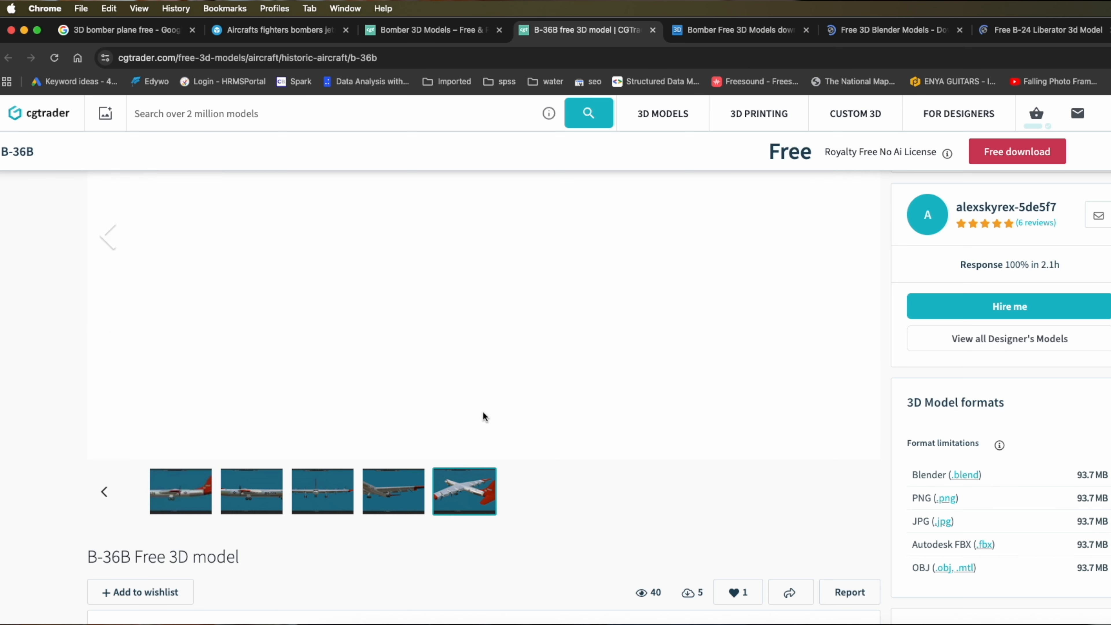
scroll(483, 415, "up", 5)
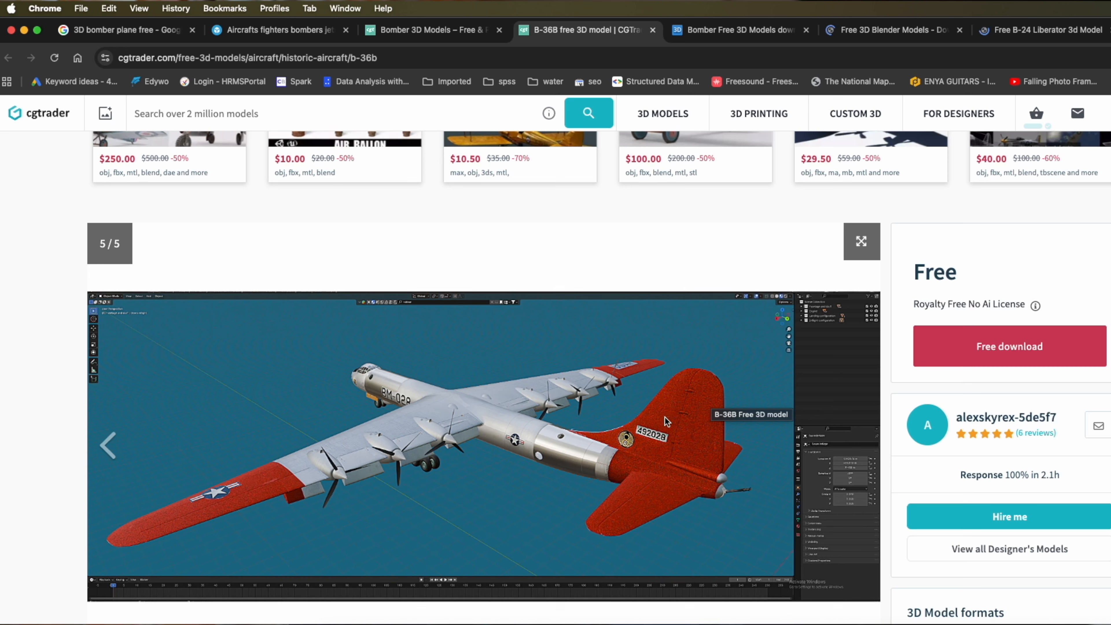
left_click(1009, 346)
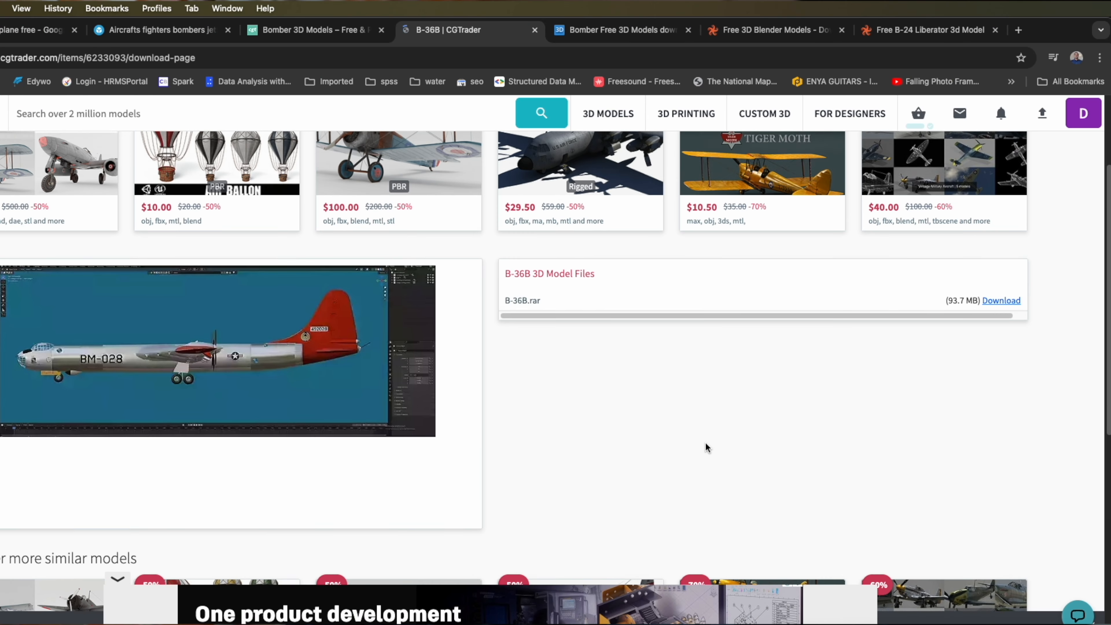
scroll(706, 447, "up", 1)
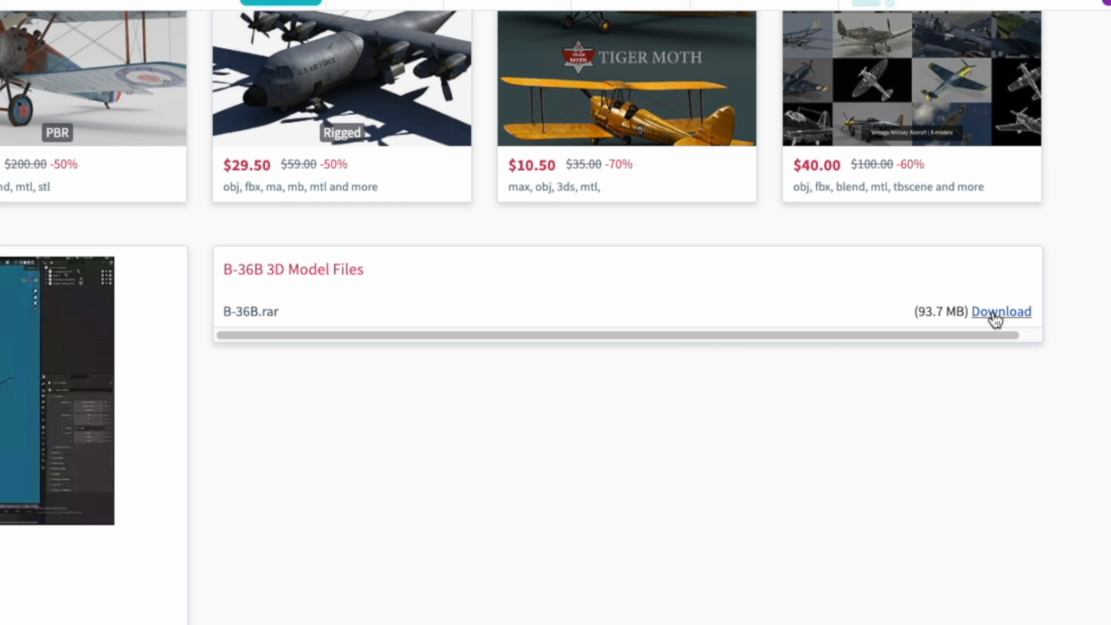
left_click(993, 315)
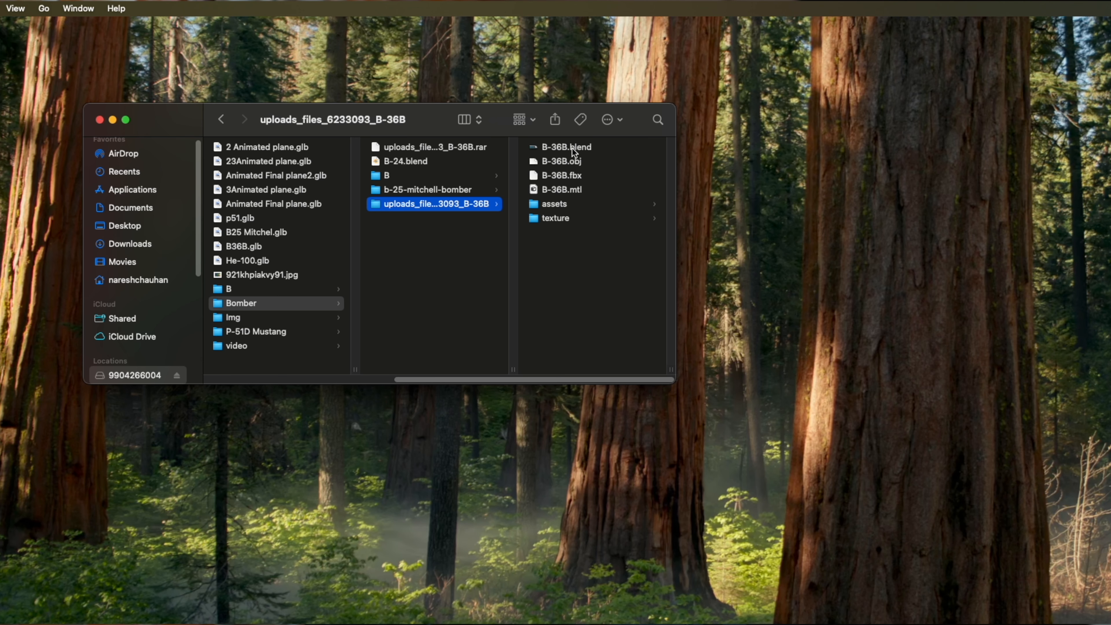
Step: In Finder, examine the texture and assets subfolders of the extracted B-36B model folder
left_click(566, 208)
left_click(416, 219)
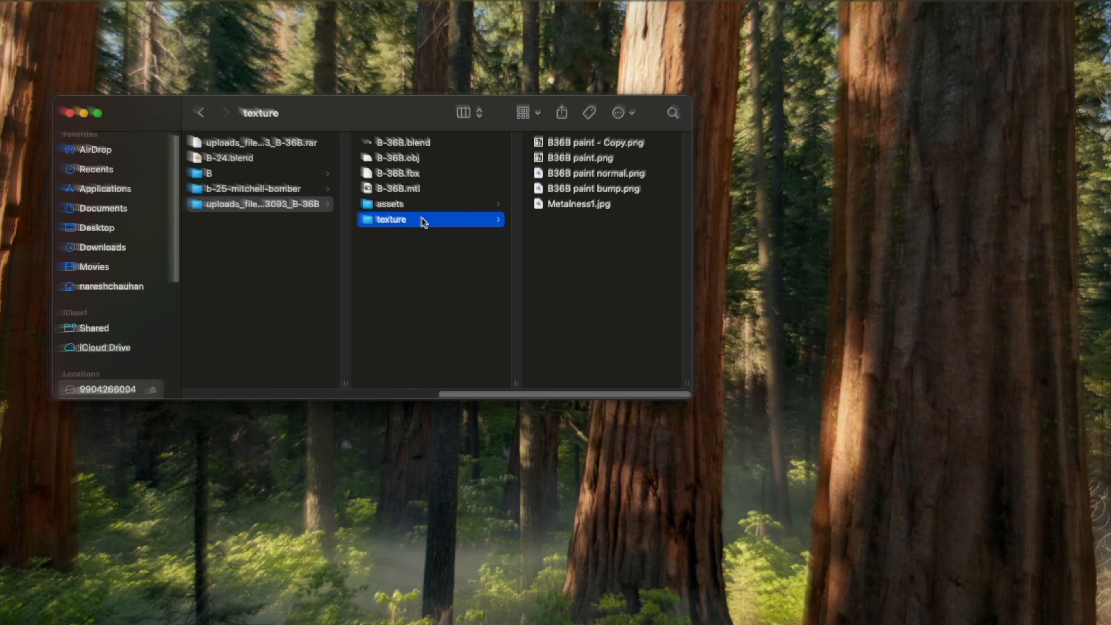
left_click(418, 204)
left_click(583, 119)
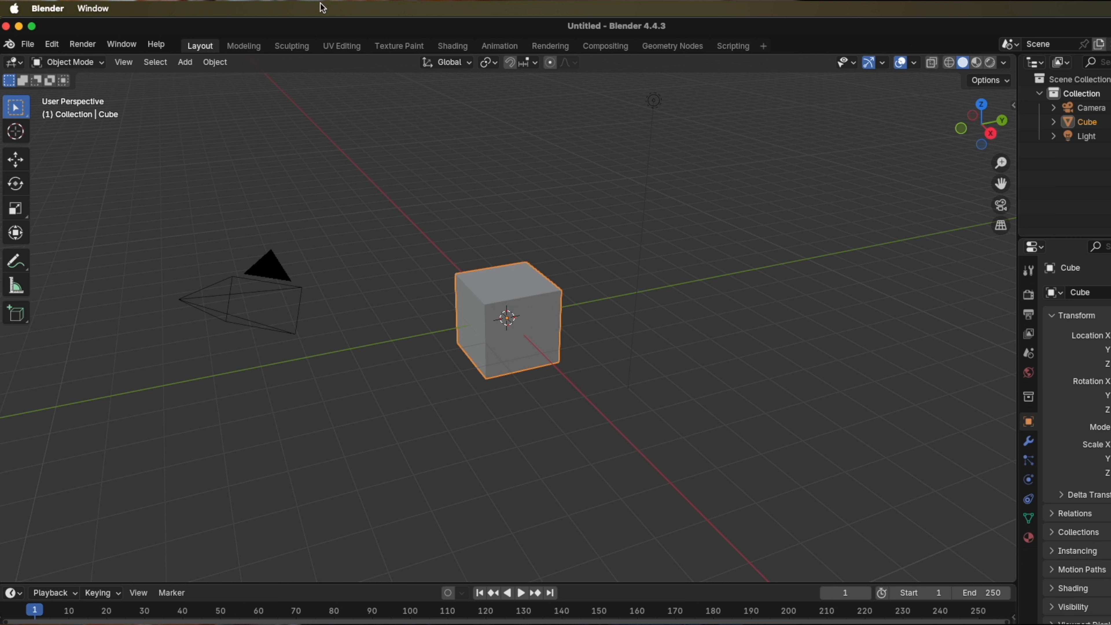
Step: In Blender, delete the default cube and open B-36B.blend from the Bomber folder for appending
key("Delete")
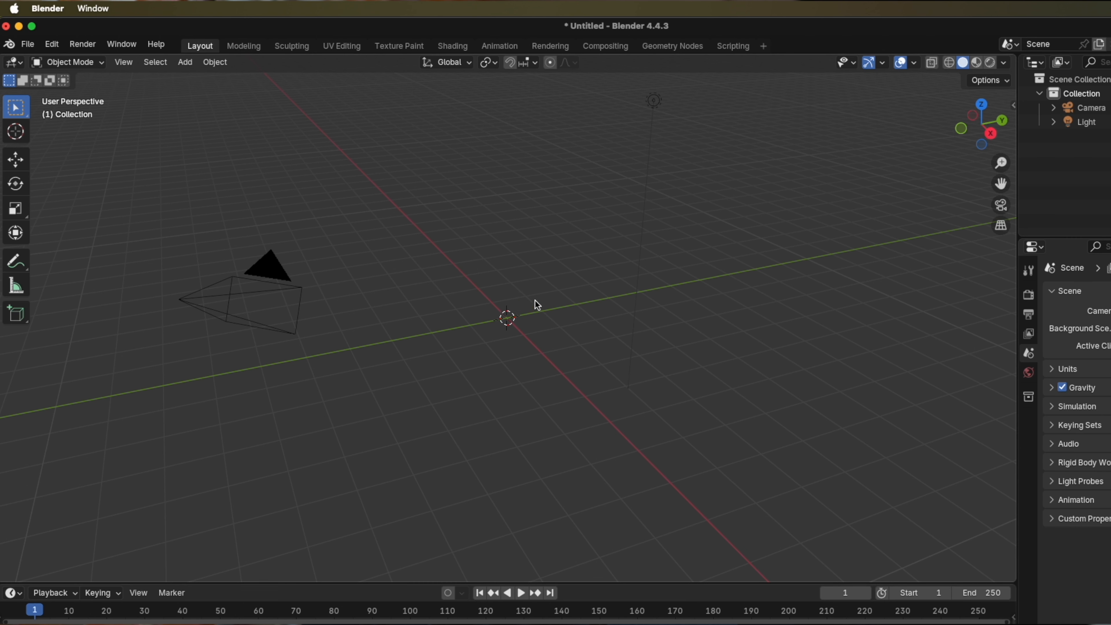
left_click(28, 45)
left_click(70, 212)
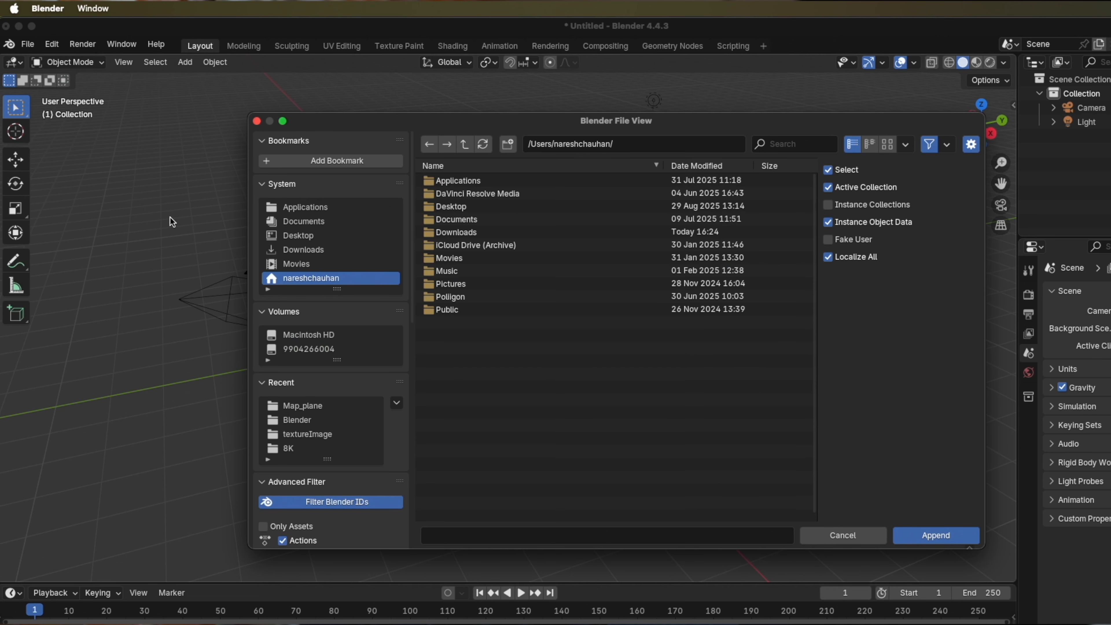
left_click(308, 349)
double_click(455, 180)
double_click(459, 219)
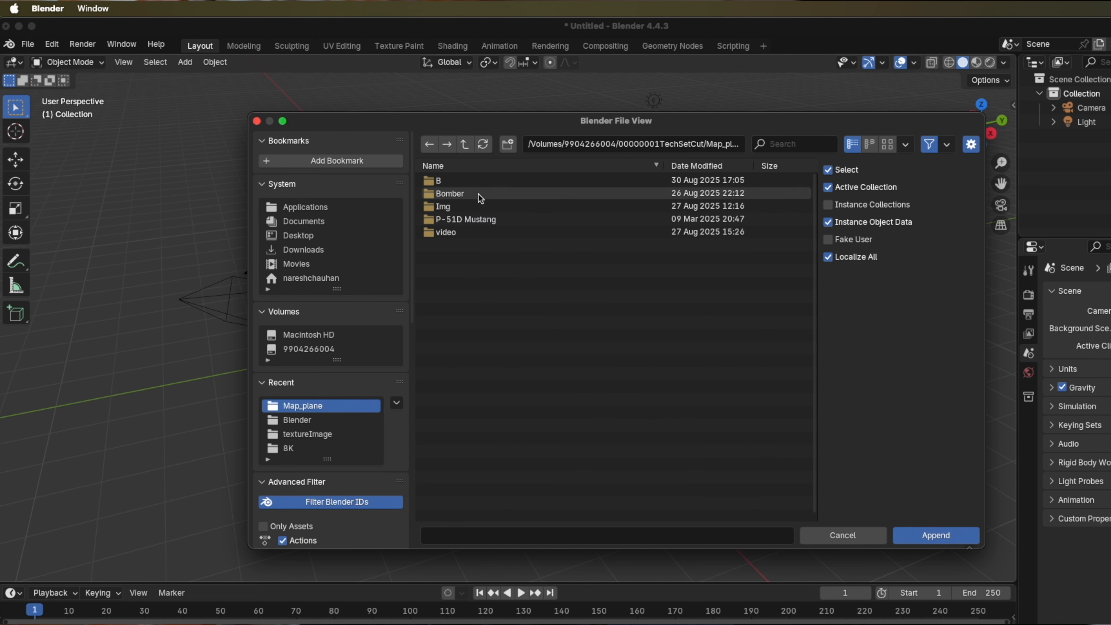
double_click(478, 194)
left_click(933, 541)
left_click(935, 539)
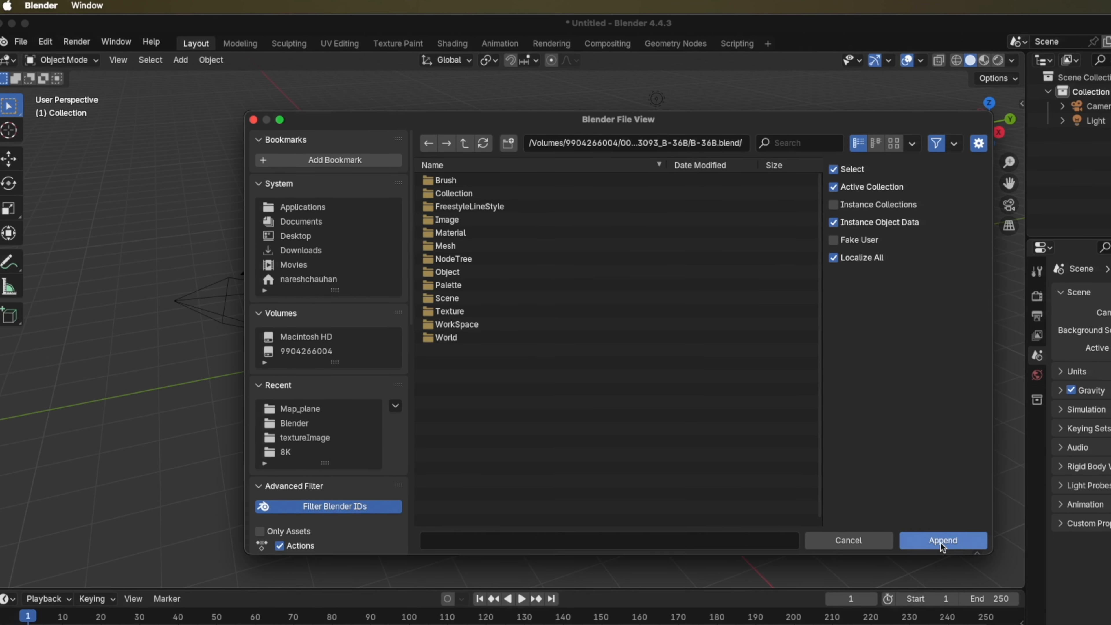
Step: Append the Engine and the Fuselage and stuff collections from B-36B.blend
left_click(487, 194)
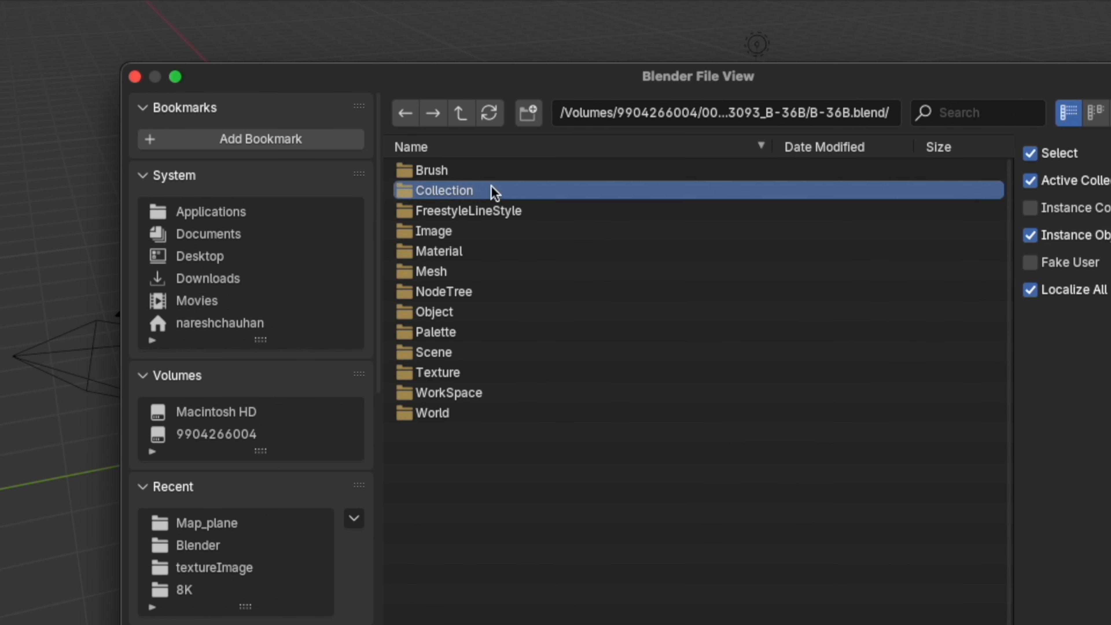
left_click(493, 193)
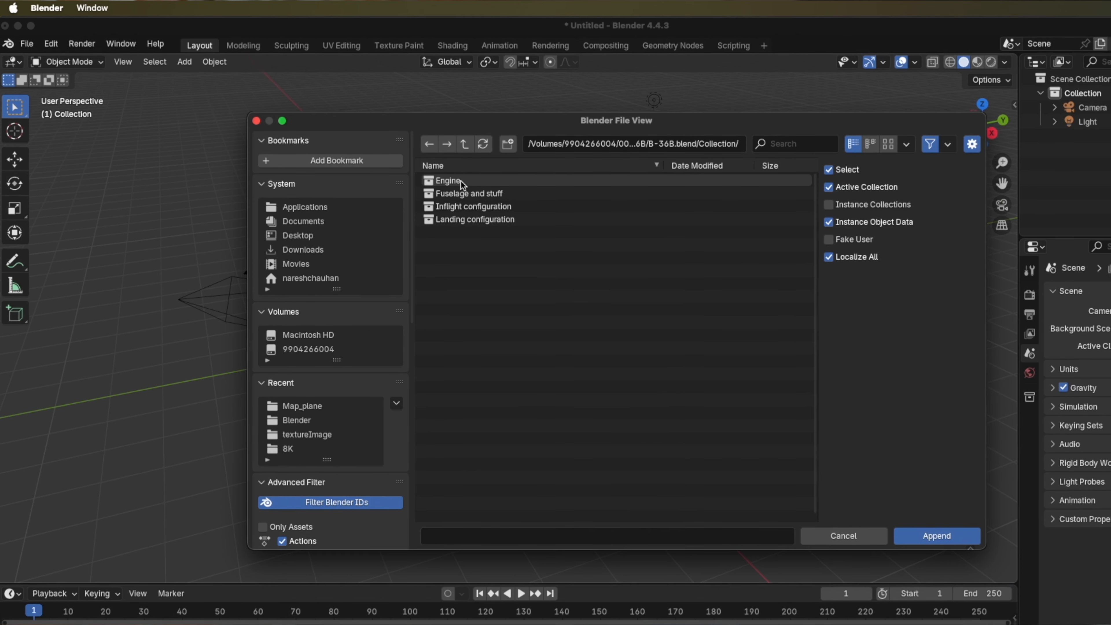
left_click(443, 172)
left_click(943, 537)
scroll(692, 371, "down", 8)
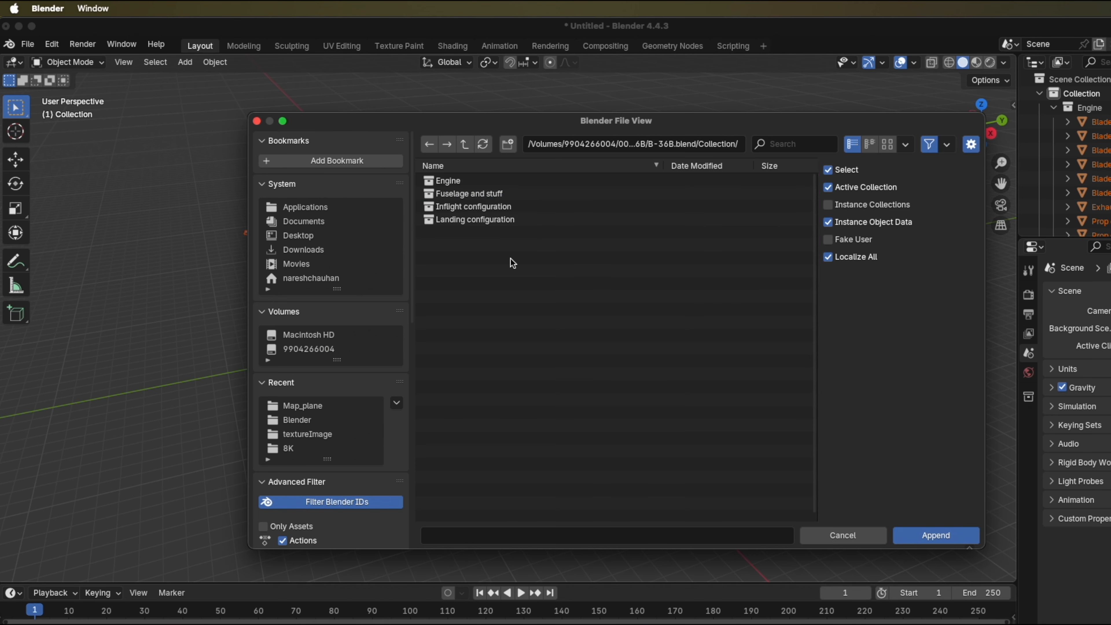
double_click(469, 194)
Step: Append the Inflight configuration and Landing configuration collections from B-36B.blend
left_click(27, 43)
left_click(48, 213)
double_click(473, 207)
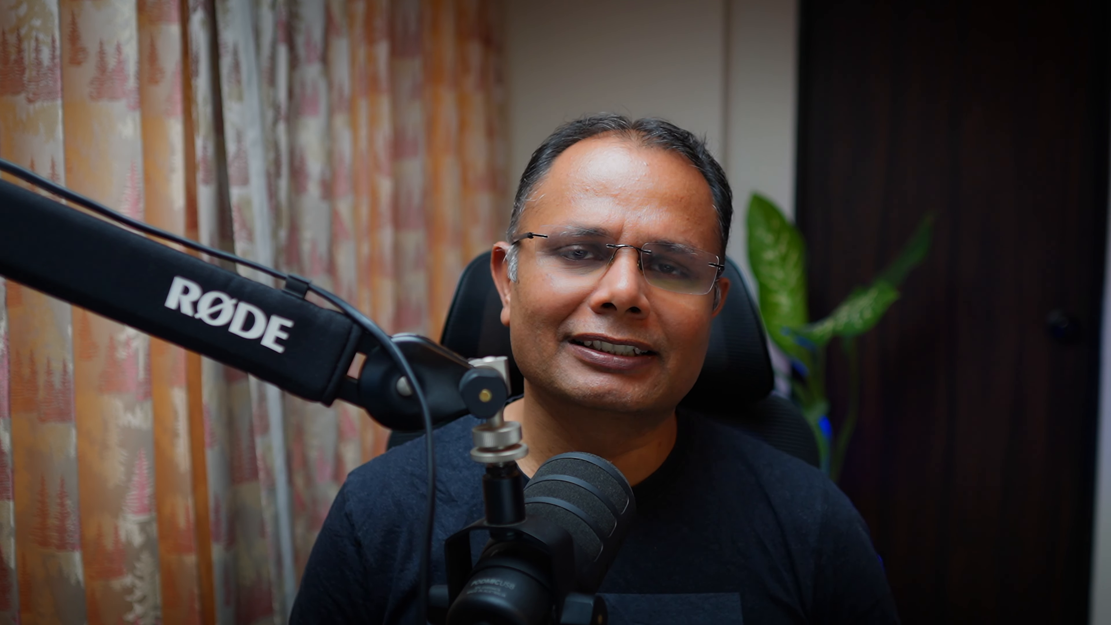
double_click(471, 218)
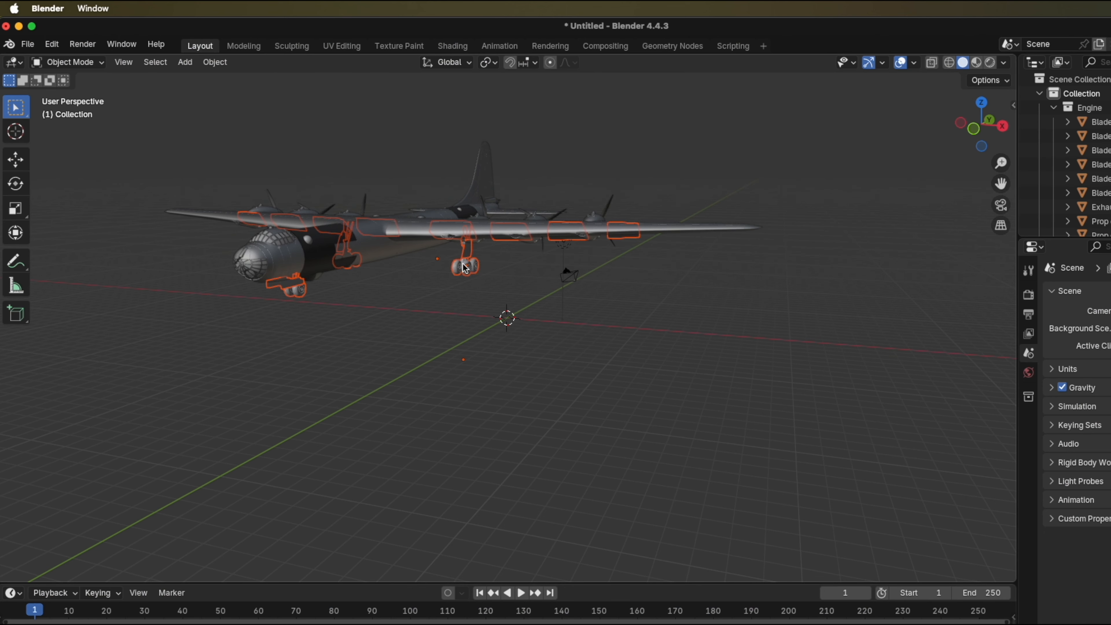
Step: Show the aircraft in rendered shading and move the light to about X 1.38 m, Y 4.12 m, Z 12.11 m
scroll(341, 205, "up", 10)
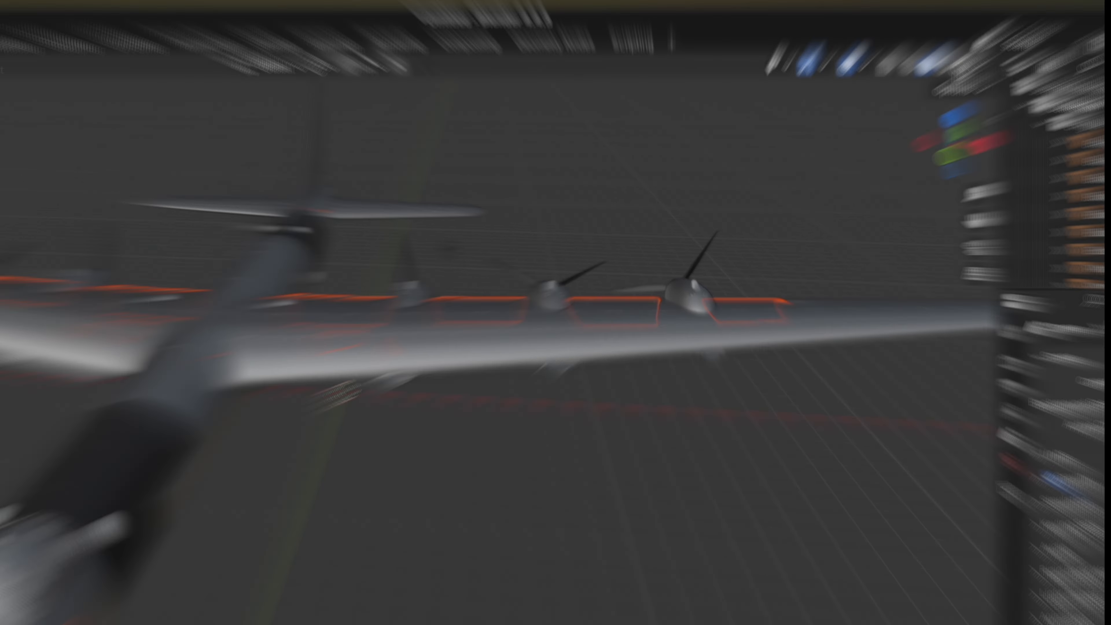
left_click(987, 64)
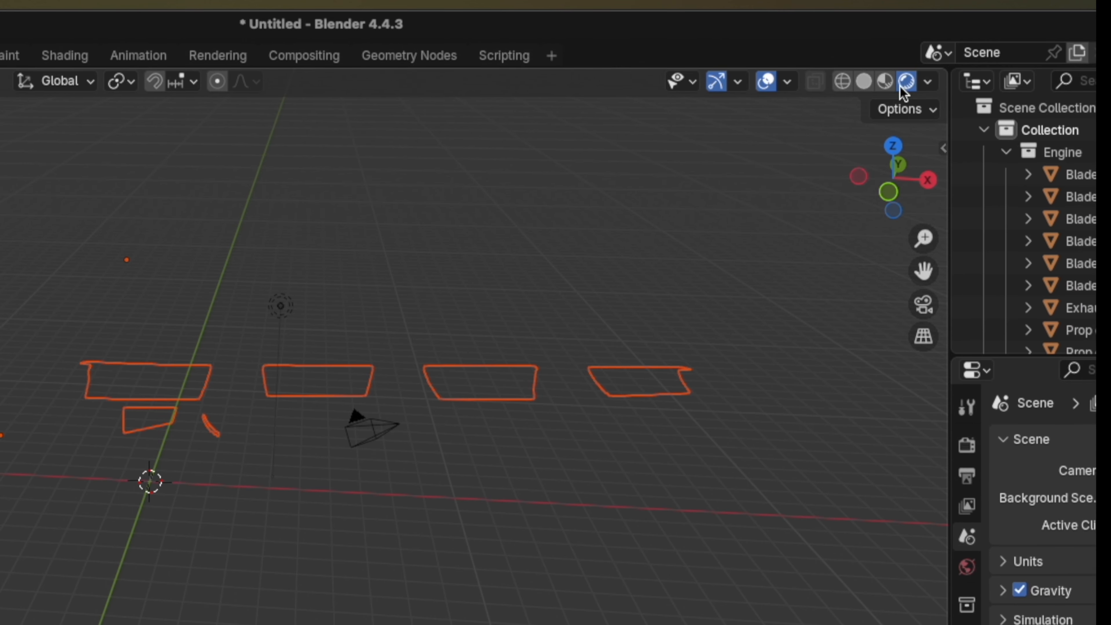
left_click_drag(599, 549, 803, 359)
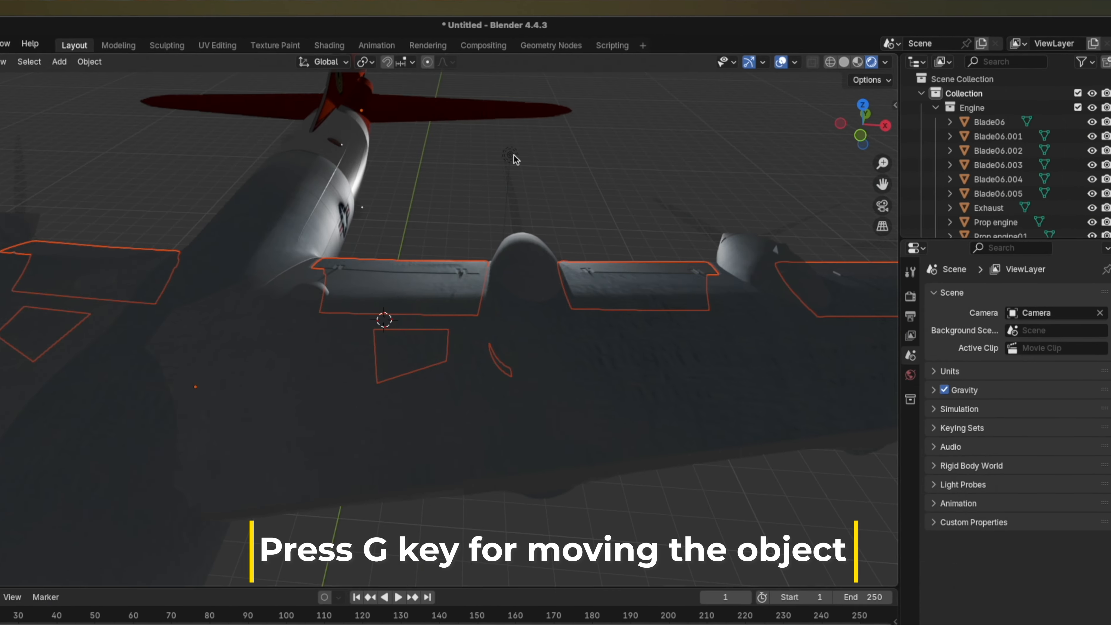
left_click(514, 157)
key("g")
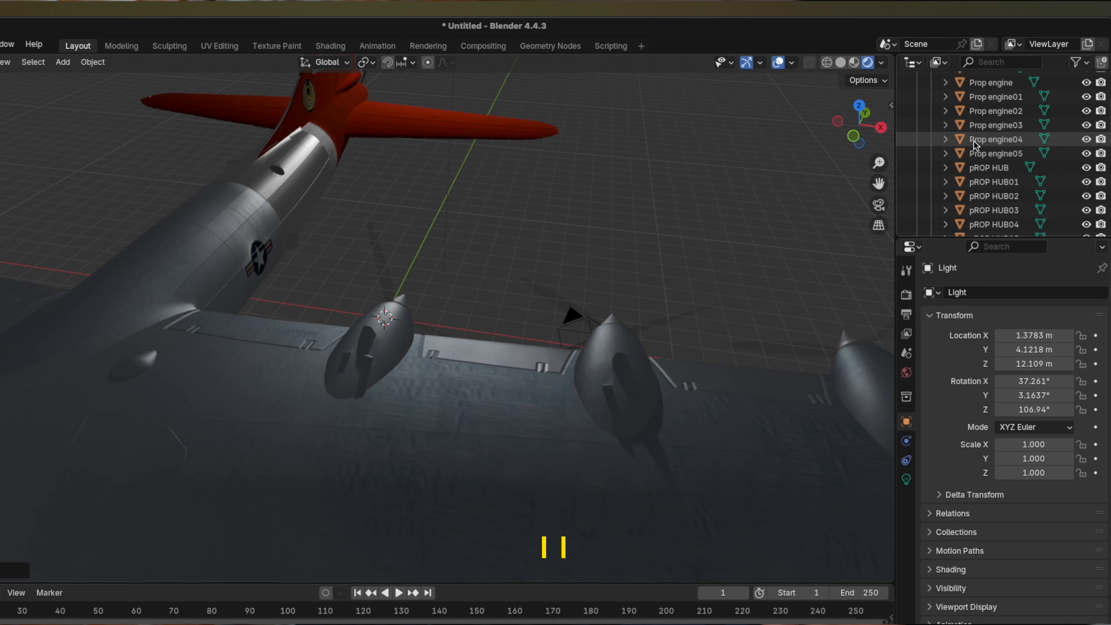
Step: Change the light's type to Sun and set its strength to 10
scroll(976, 144, "down", 8)
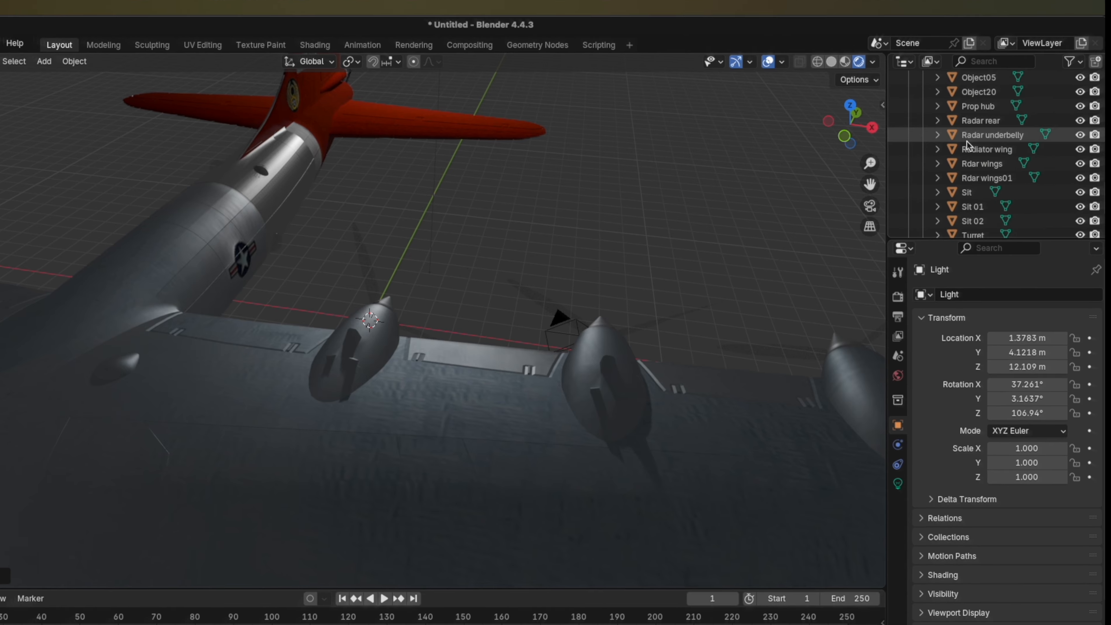
scroll(967, 144, "down", 5)
left_click(898, 484)
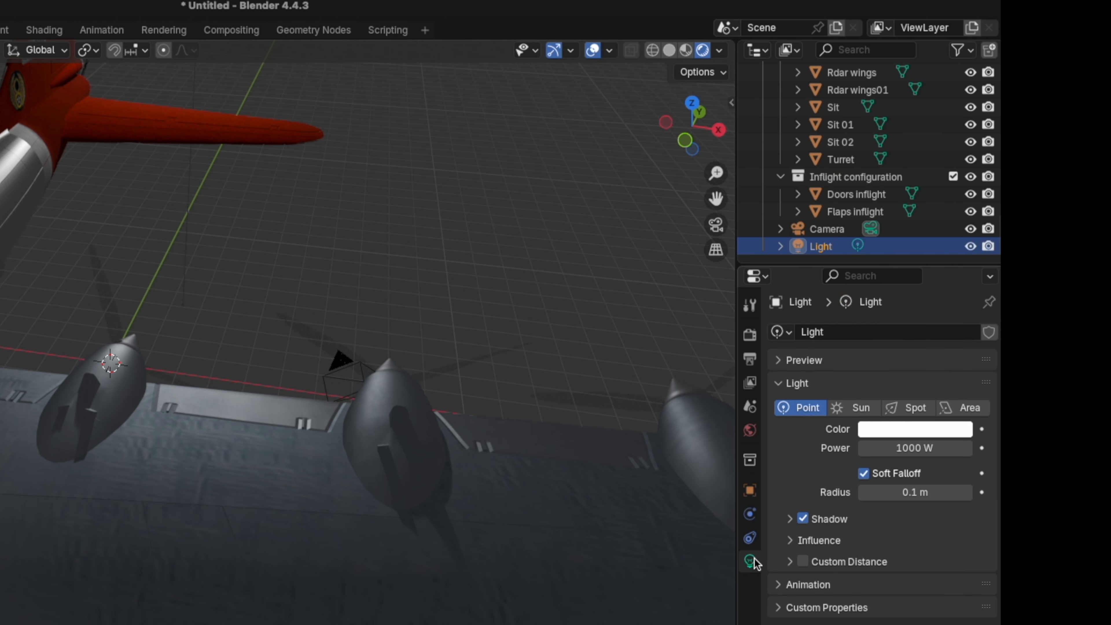
left_click(856, 409)
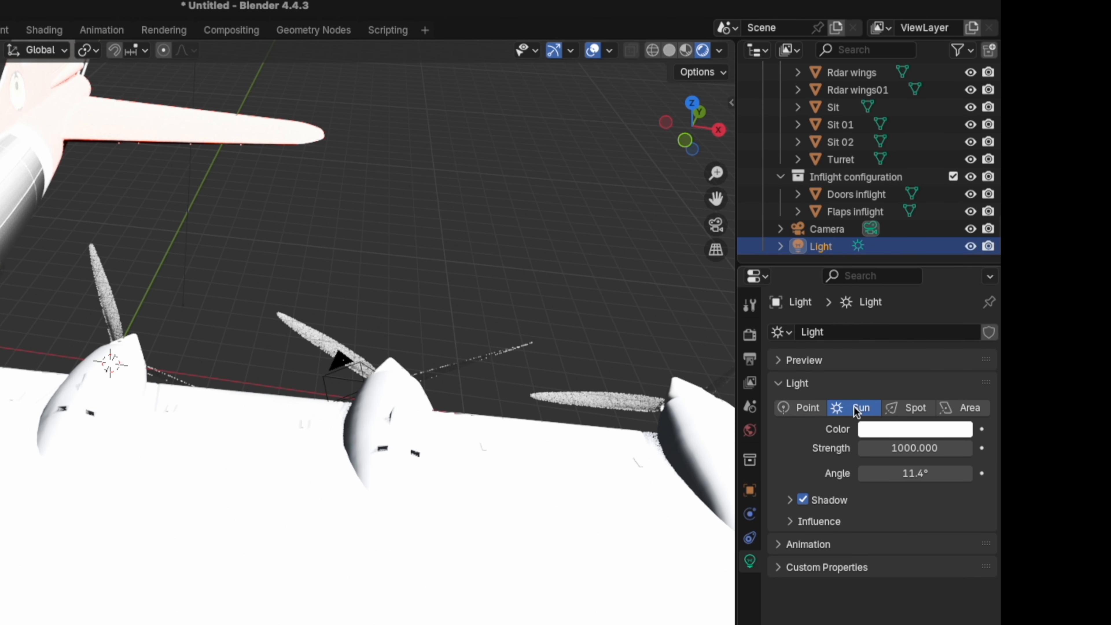
left_click(893, 450)
type("10")
key("Return")
left_click(908, 448)
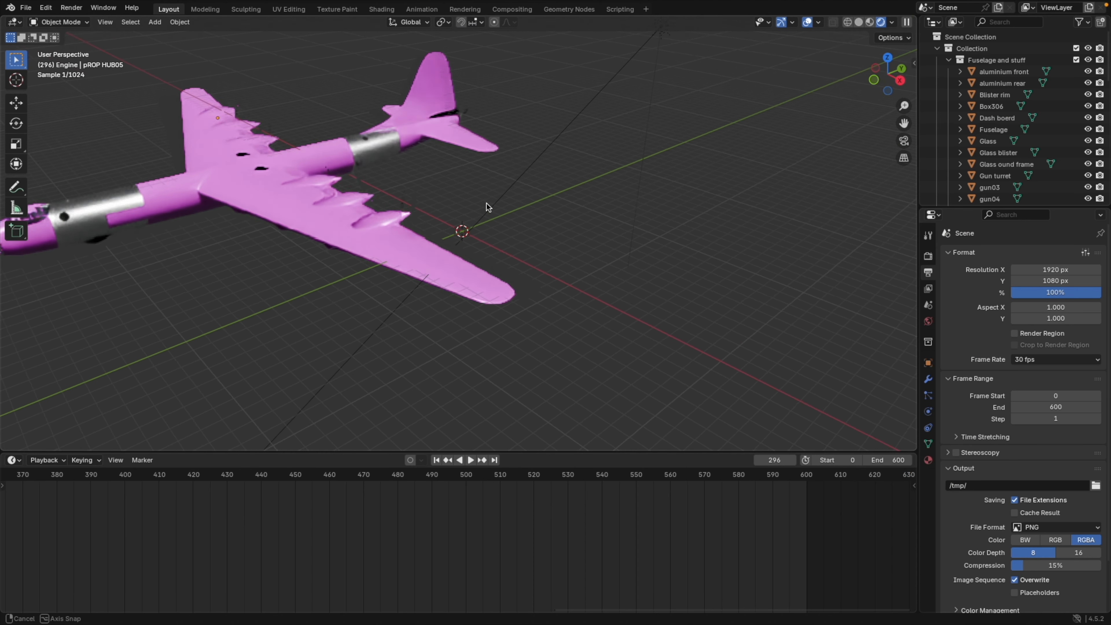
Step: Select the fuselage and show the shader nodes of its Paint.001 material slot
left_click_drag(487, 203, 545, 218)
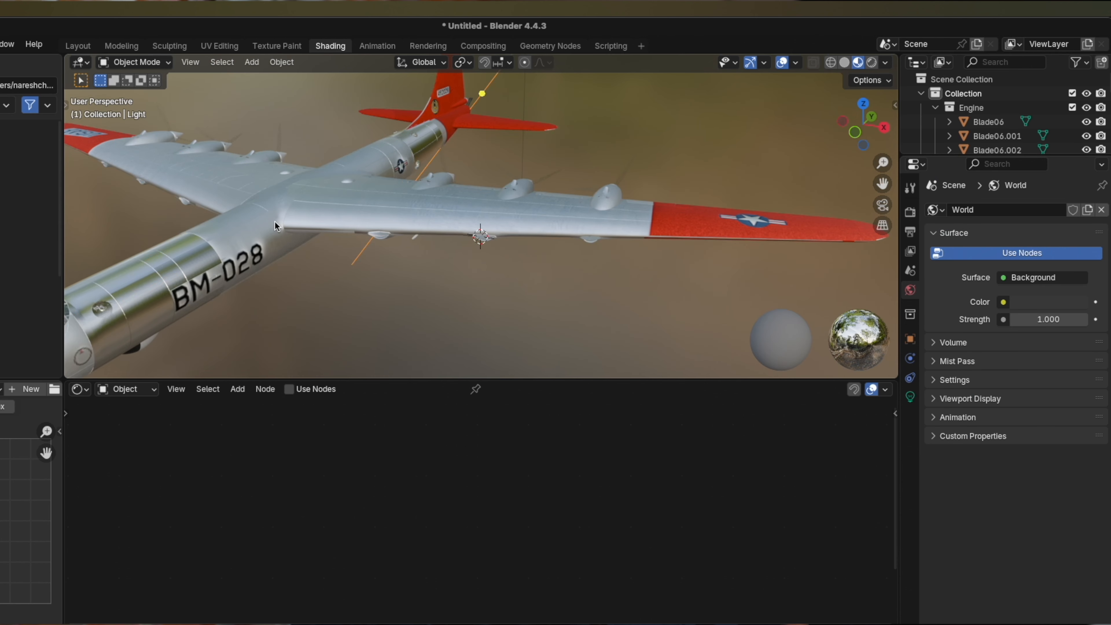
left_click(275, 219)
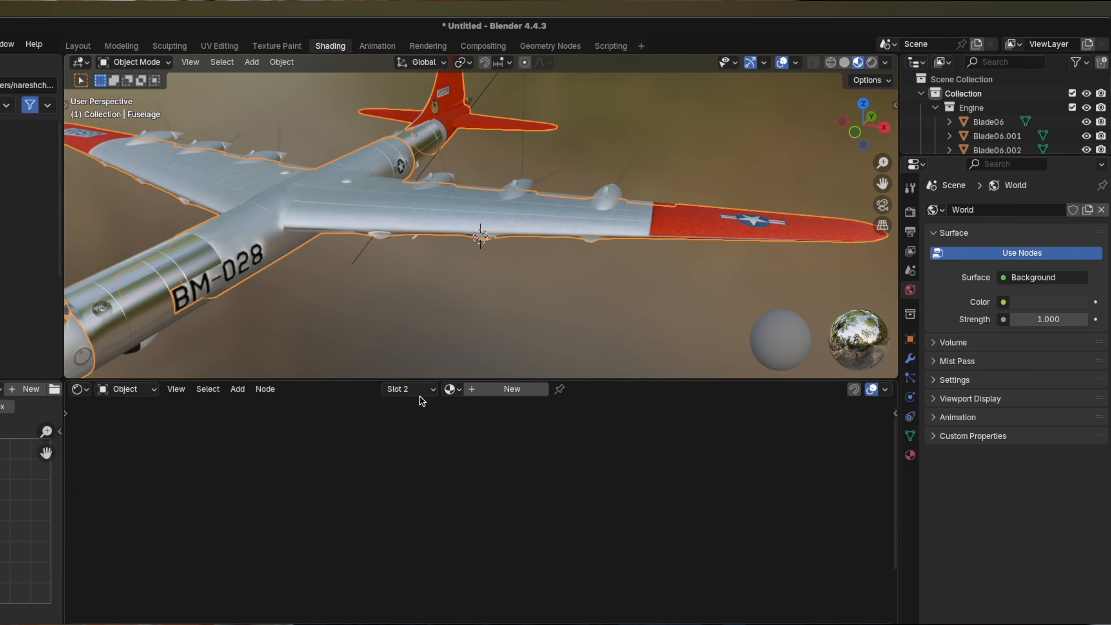
left_click(431, 389)
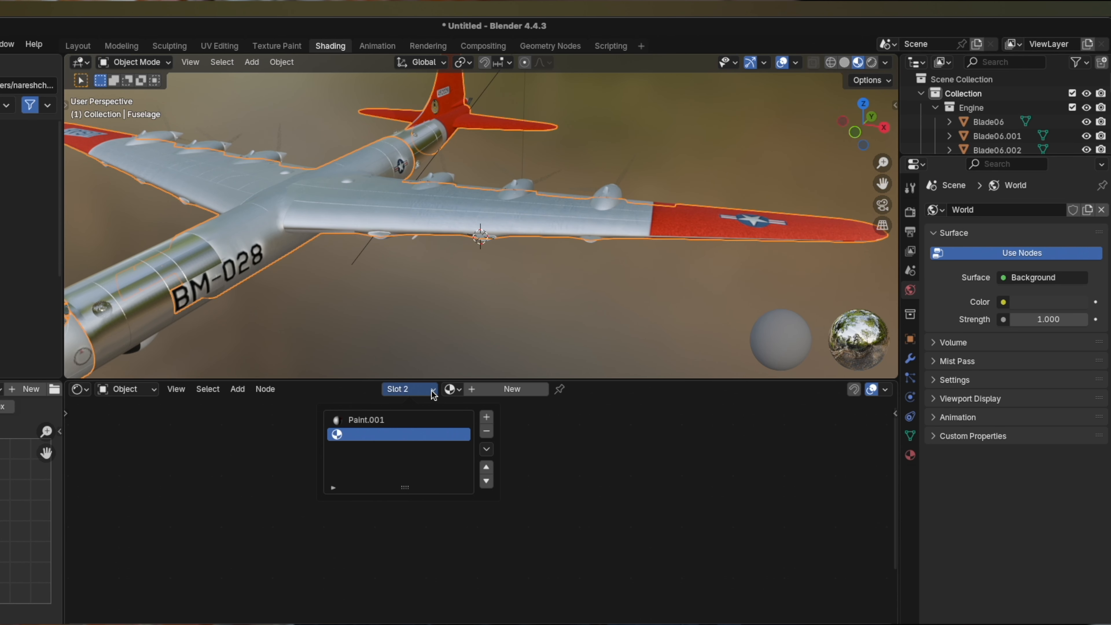
left_click(432, 392)
left_click(432, 391)
left_click(396, 422)
mouse_move(550, 471)
left_mouse_down()
mouse_move(847, 519)
mouse_move(228, 474)
left_mouse_up()
left_click(427, 465)
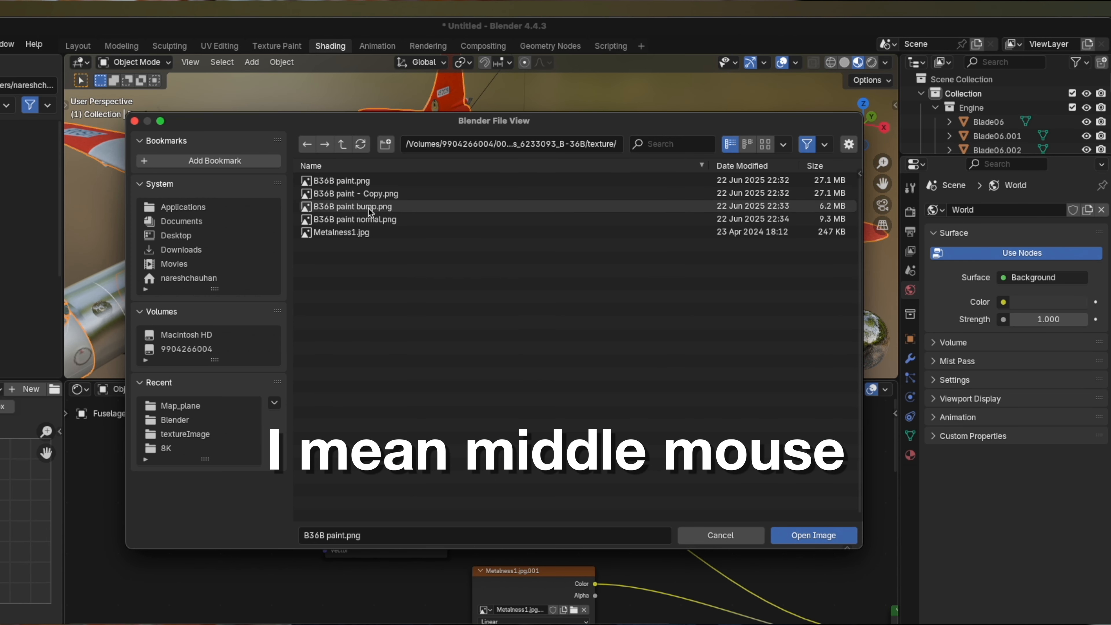
left_click(715, 535)
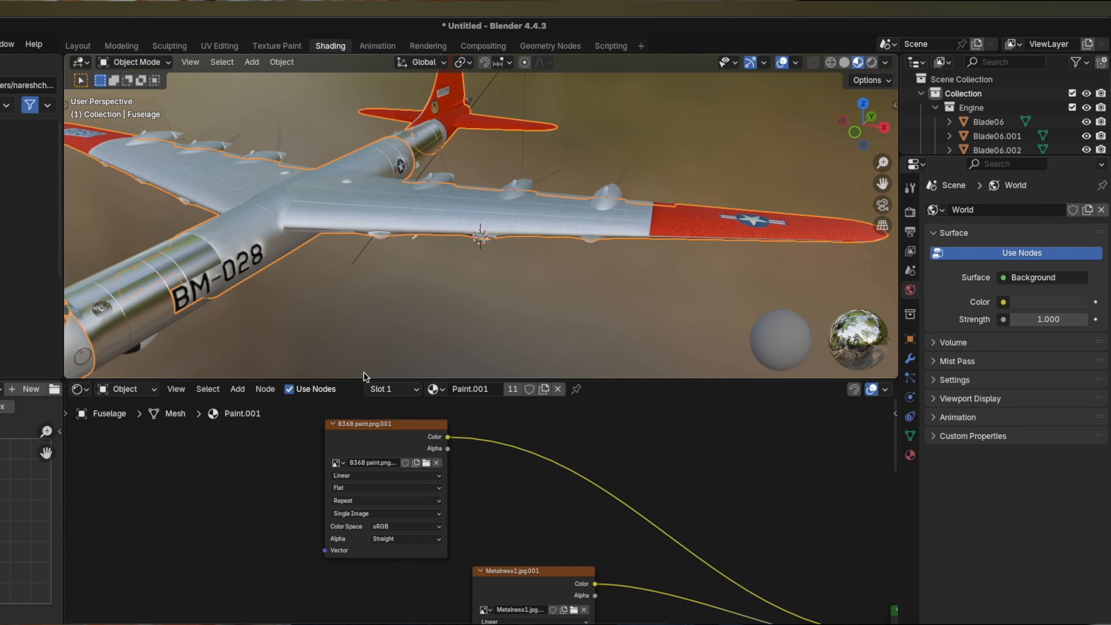
Step: Unlink the paint image from the base color texture node and load B36B paint.png from the model's texture folder
left_click(436, 462)
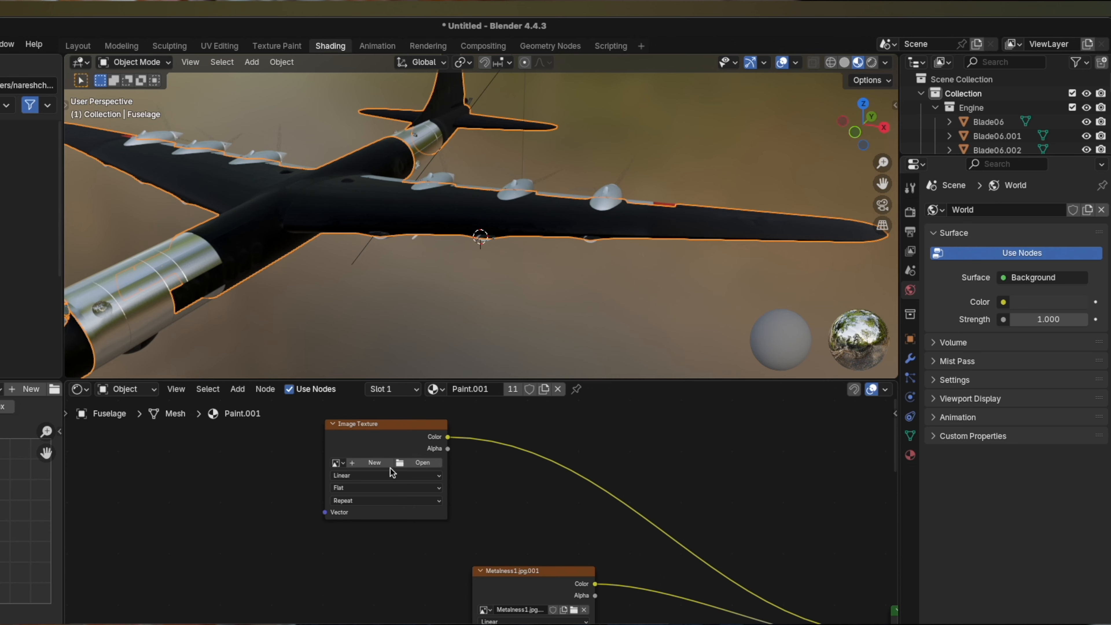
left_click(414, 463)
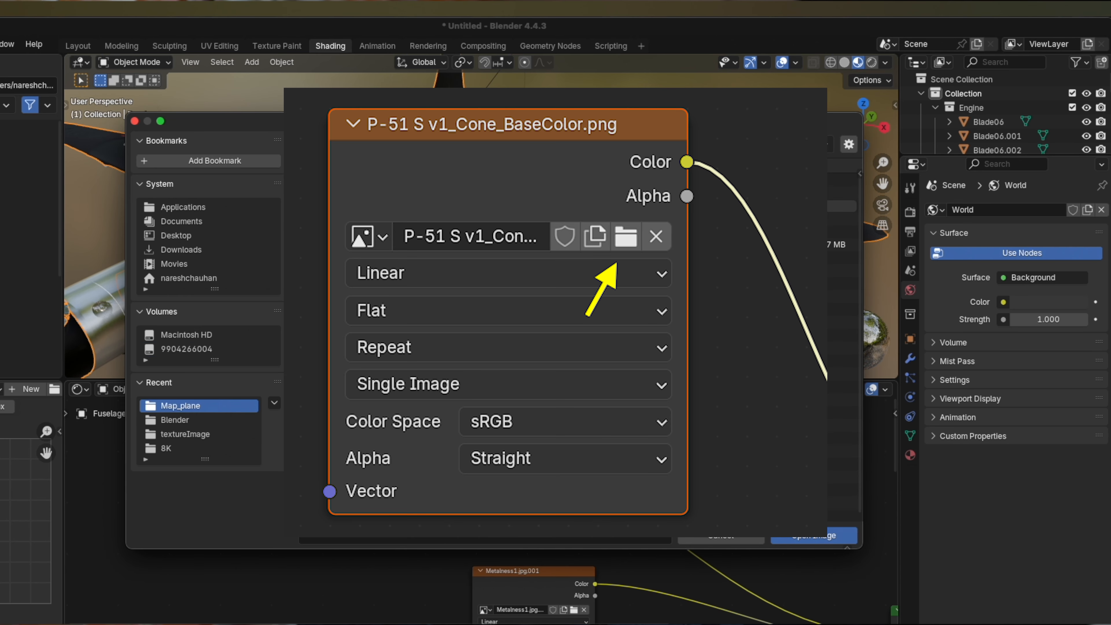
double_click(356, 198)
double_click(356, 202)
double_click(346, 193)
left_click(344, 180)
left_click(837, 535)
Step: Examine the textured aircraft and select the Metalness1.jpg image texture node
mouse_move(433, 292)
left_mouse_down()
mouse_move(469, 287)
mouse_move(442, 290)
left_mouse_up()
left_click_drag(533, 479, 461, 412)
left_click(487, 504)
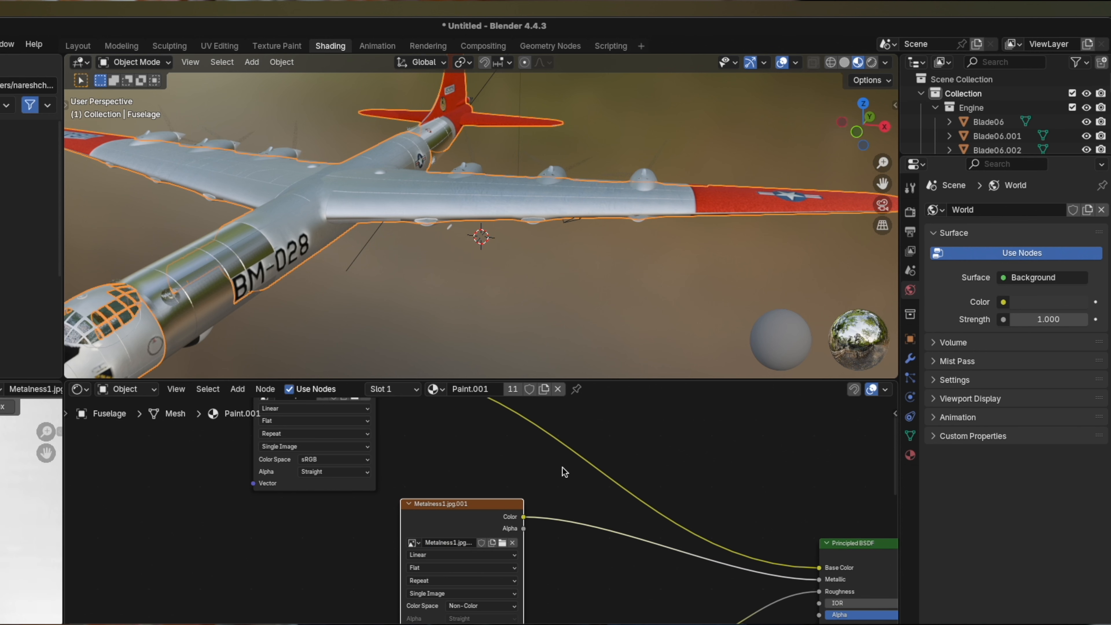
Step: Switch the fuselage's material slot to Paint.002 and assign B36B paint.png to its base color image texture node
left_click(435, 389)
left_click(488, 516)
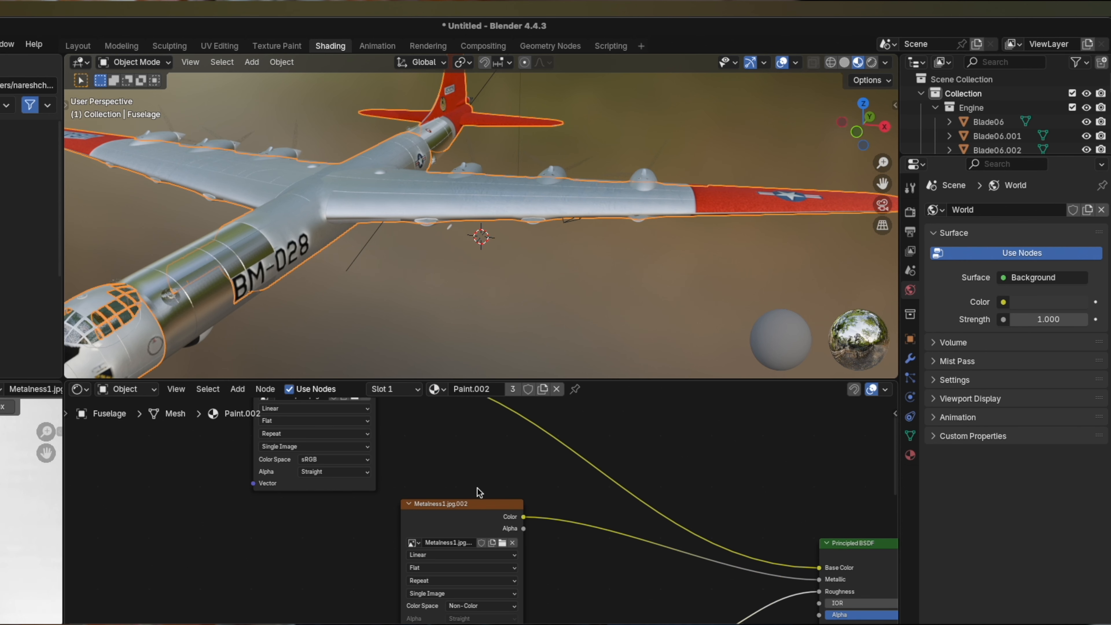
scroll(528, 501, "down", 1)
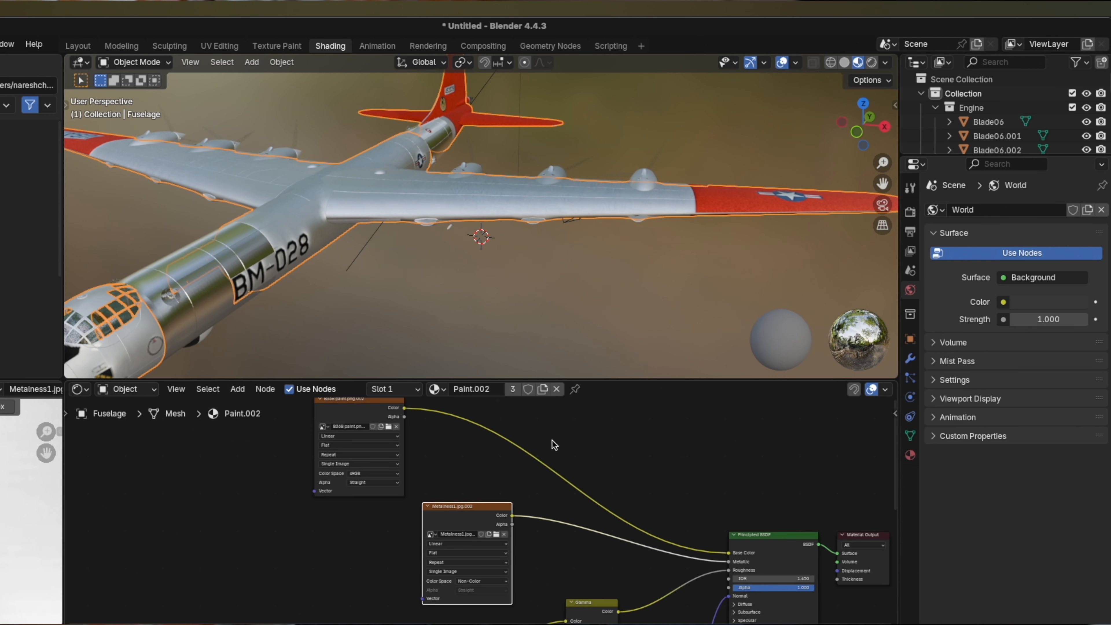
scroll(553, 444, "down", 1)
left_click(437, 516)
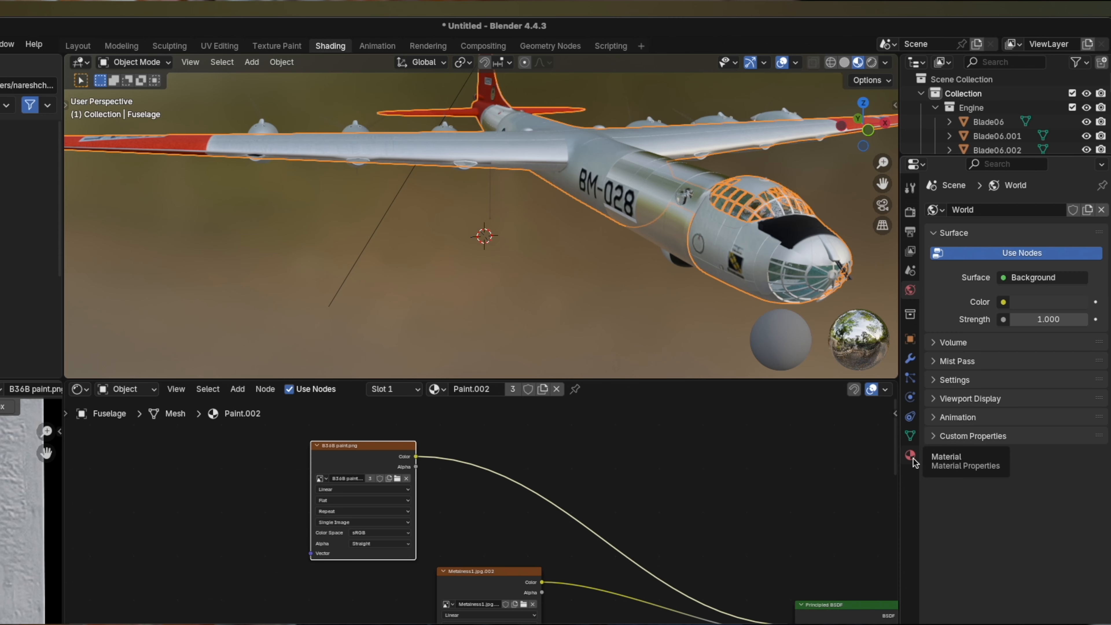
Step: Expand the color management section of the render settings and change the view transform
left_click(910, 215)
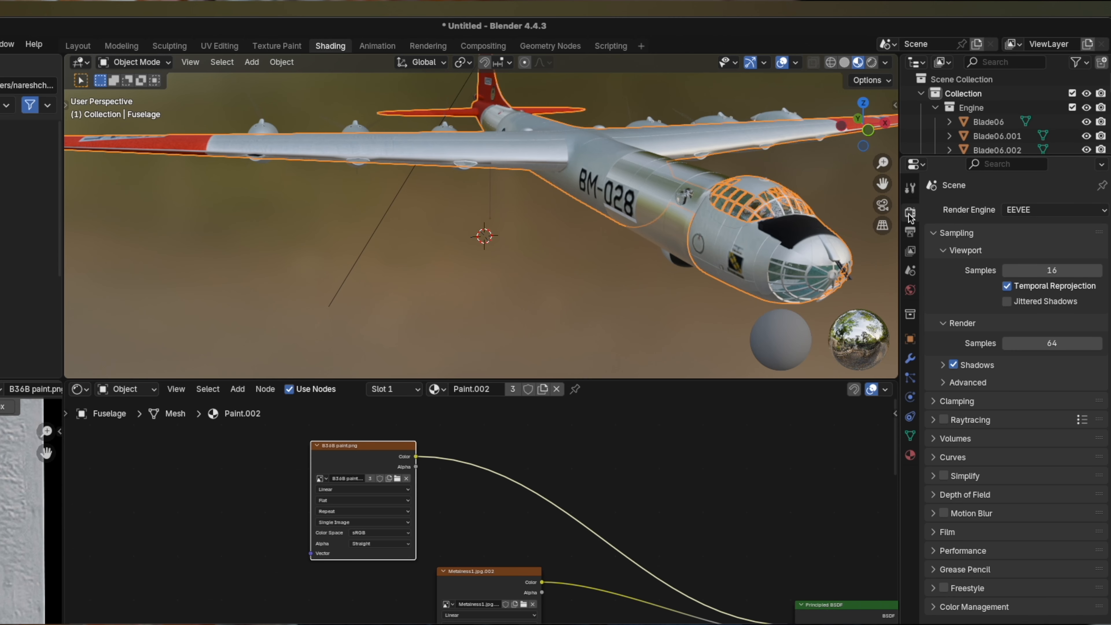
left_click(937, 606)
scroll(937, 605, "down", 5)
left_click(1050, 552)
left_click(1054, 475)
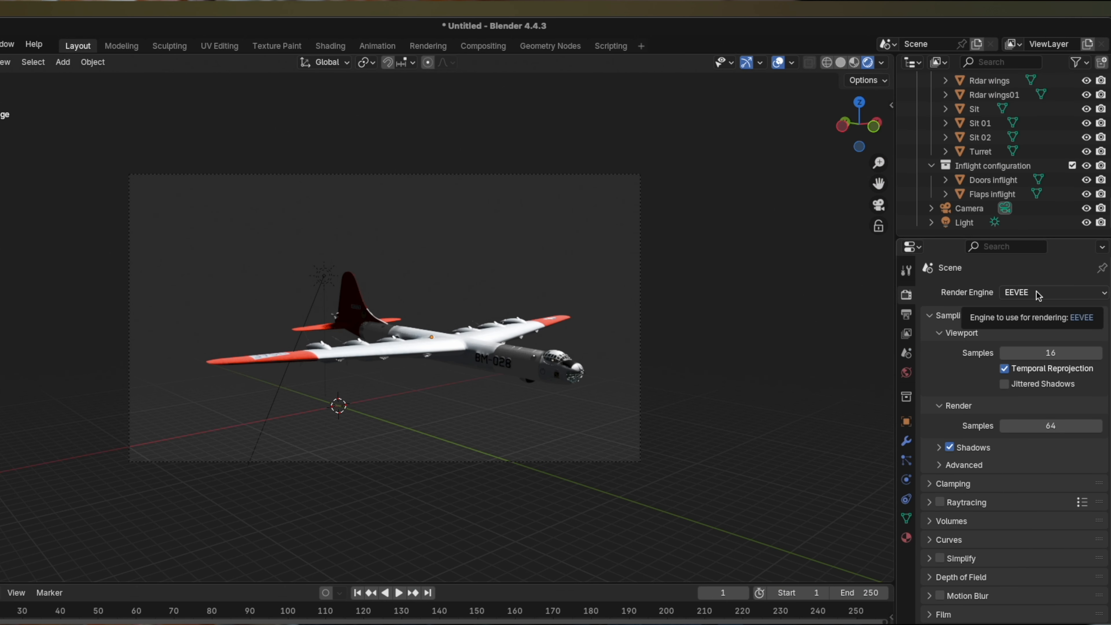
Step: Set the render engine to Cycles with GPU Compute as the device and limit the render's max samples to 100
left_click(1038, 296)
left_click(1039, 334)
left_click(1036, 328)
left_click(1043, 356)
left_click(1080, 496)
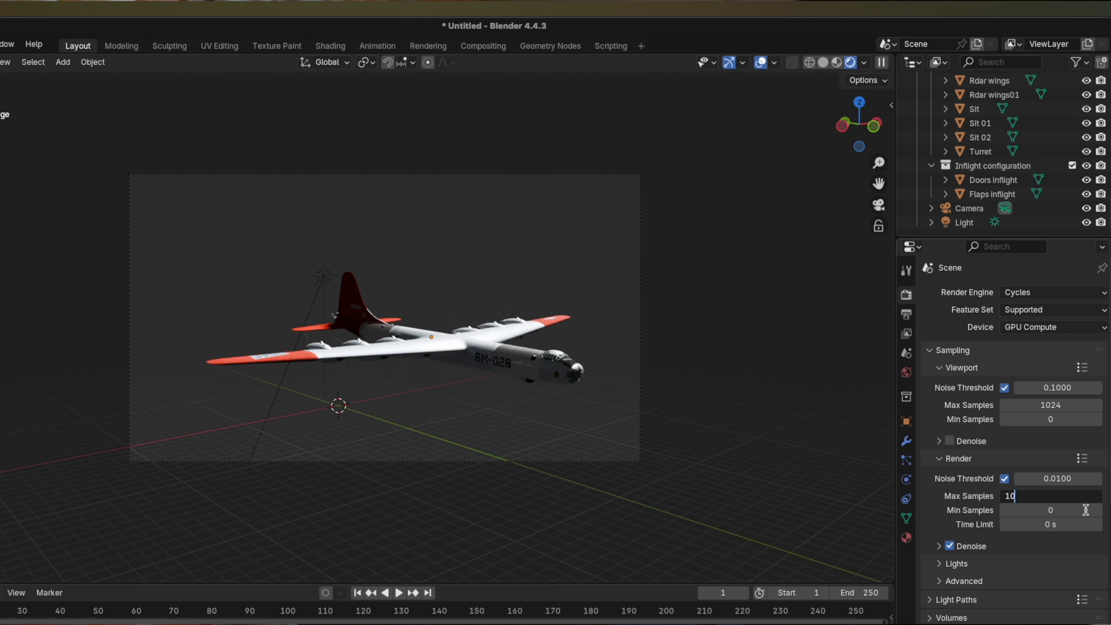
type("100")
key("Return")
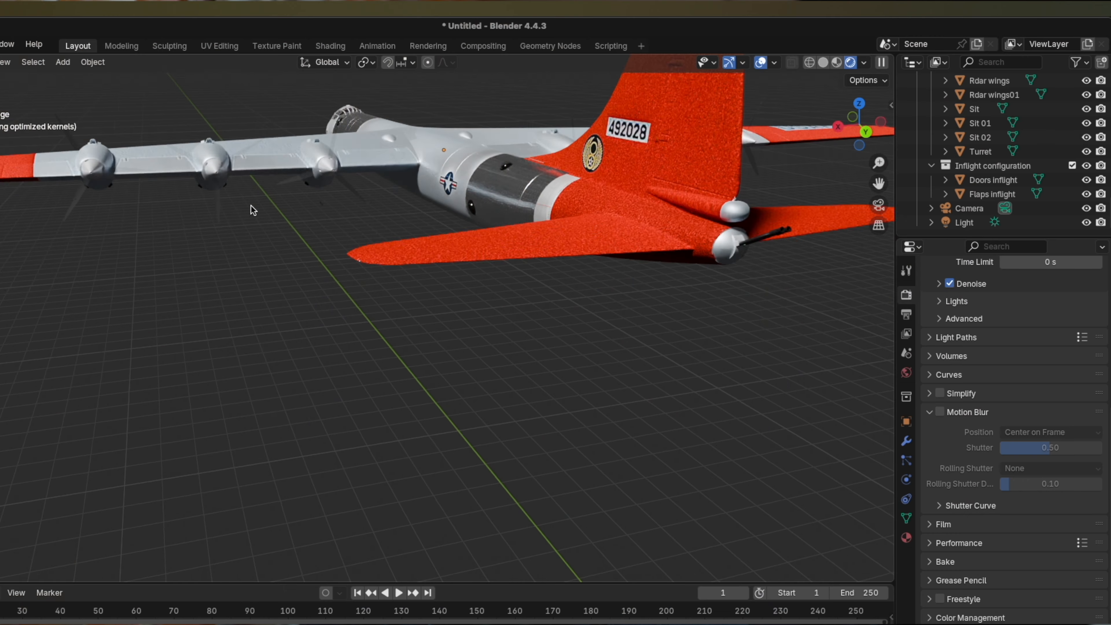
Step: Inspect the rendered aircraft's tail, switch the viewport to solid shading and show the selected propeller blades' transform values
left_click_drag(251, 205, 237, 179)
left_click_drag(379, 269, 594, 193)
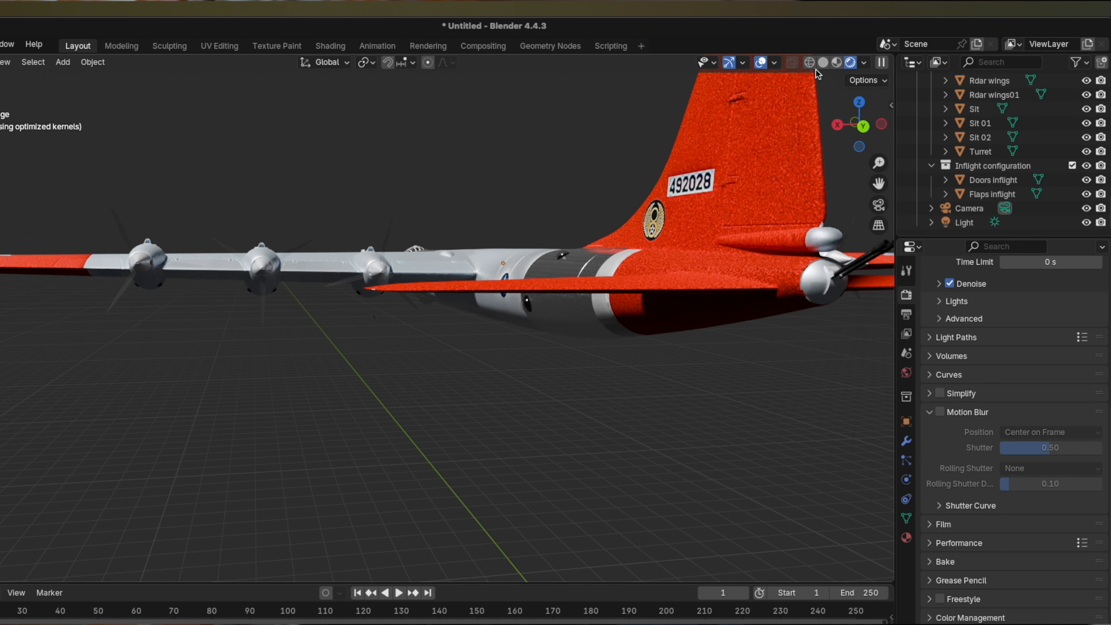
left_click(822, 63)
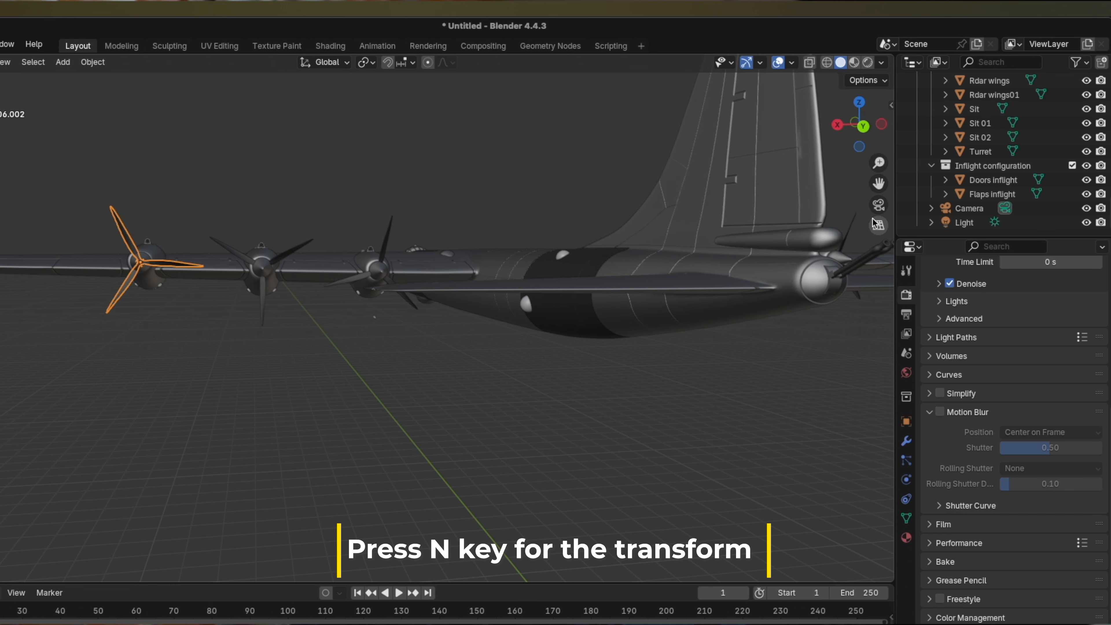
key("n")
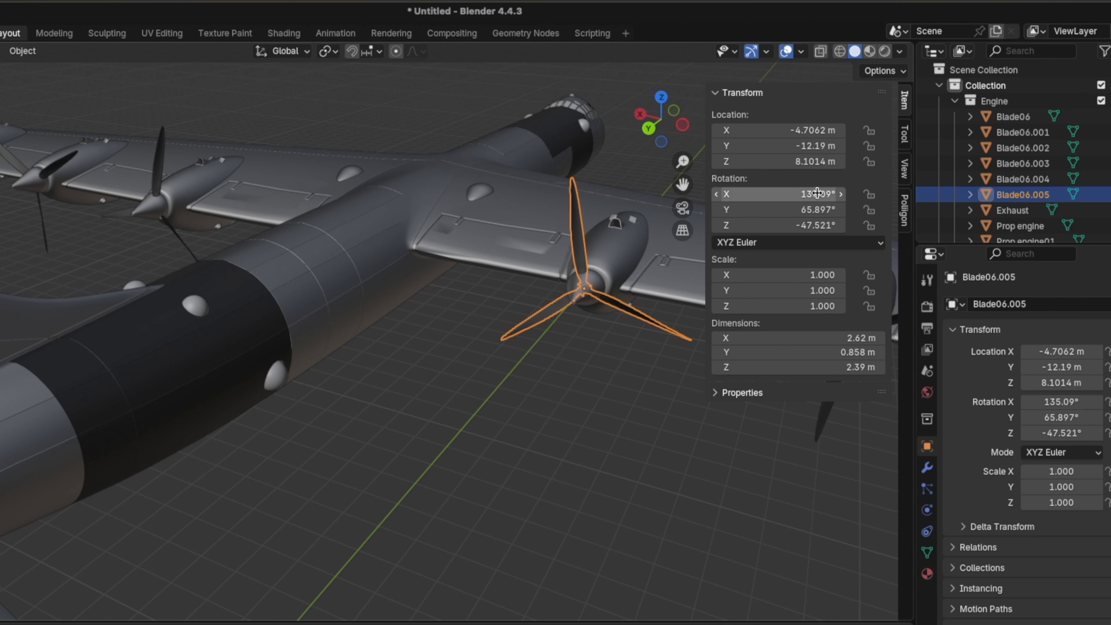
Step: Try rotating the Blade06.005 propeller blades through their individual rotation axes and undo the changes
left_click_drag(778, 194, 840, 226)
key("ctrl+z")
key("ctrl+z")
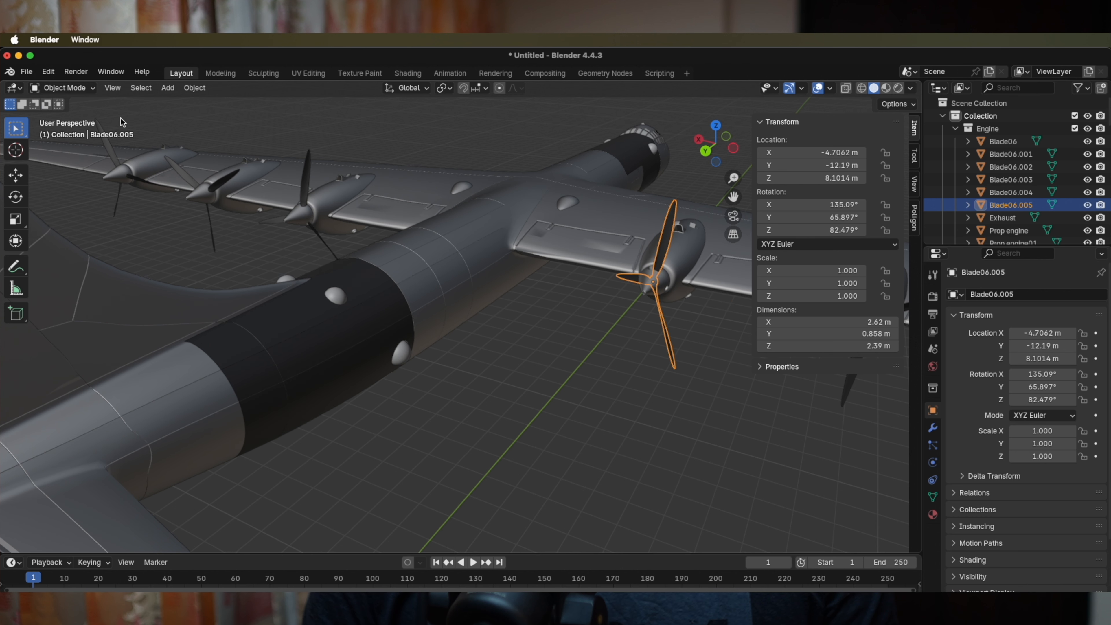
left_click(48, 71)
left_click(65, 99)
Step: Set the Blade06.005 object's origin to its geometry and undo the last rotation of the propeller hub pROP HUB03
left_click(194, 88)
mouse_move(245, 114)
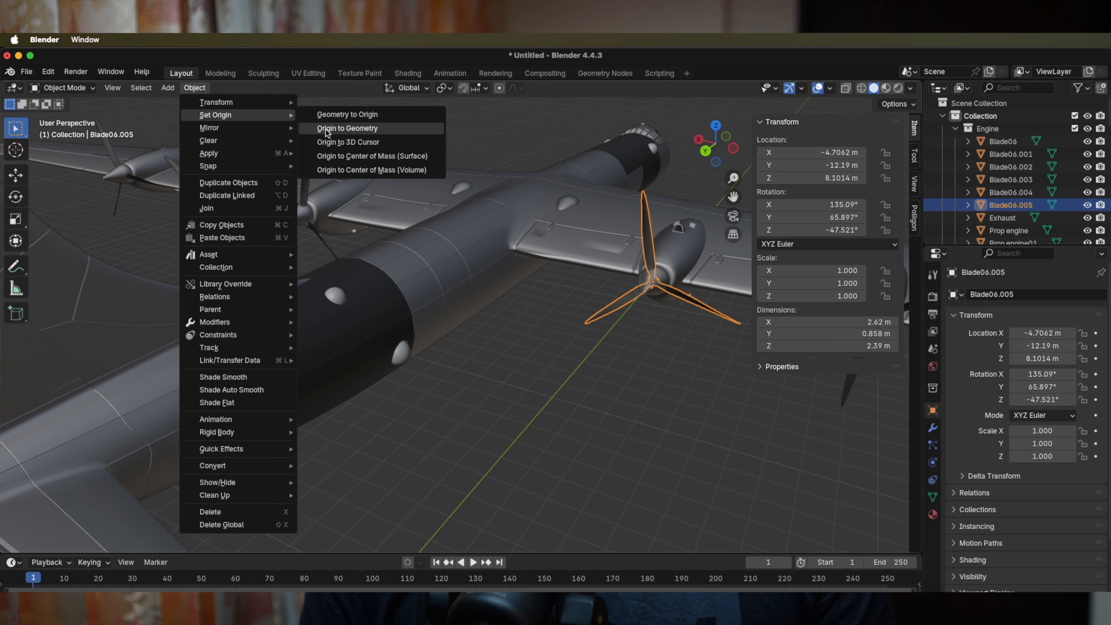
left_click(325, 129)
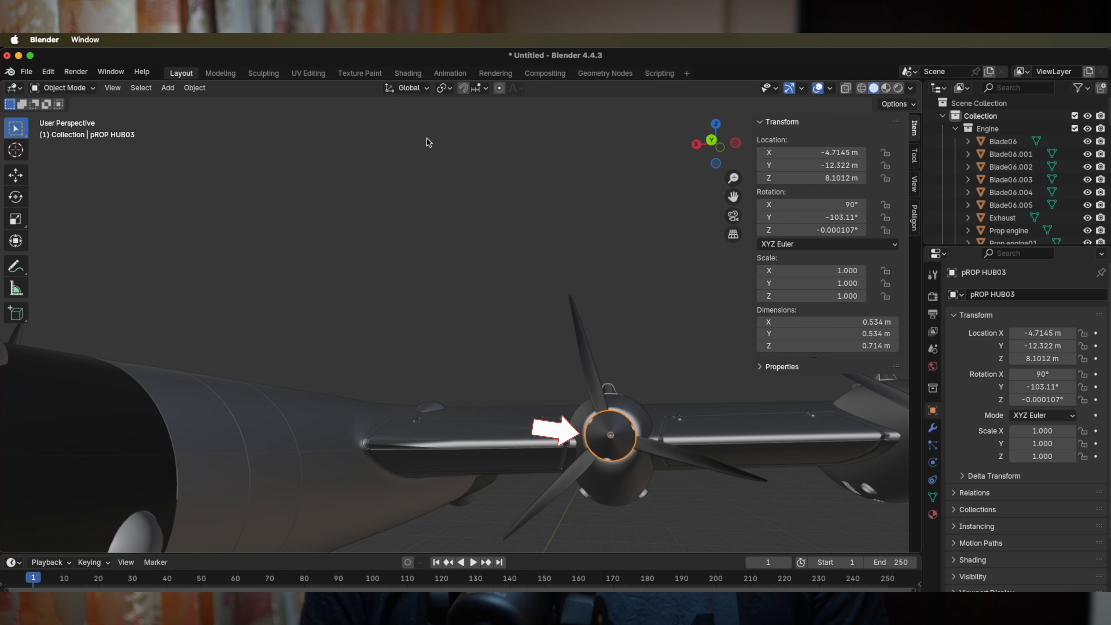
left_click(54, 73)
left_click(72, 101)
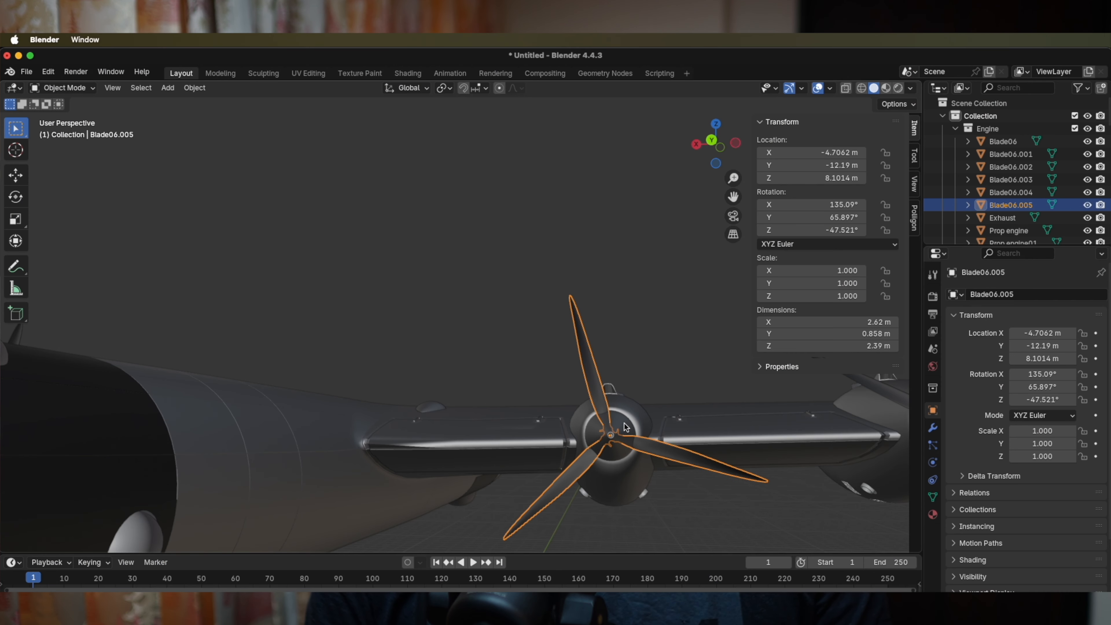
Step: Parent the Blade06.005 blades to pROP HUB03 with Object (Keep Transform) and test the spin through the hub's Y rotation
left_click(623, 422, "shift")
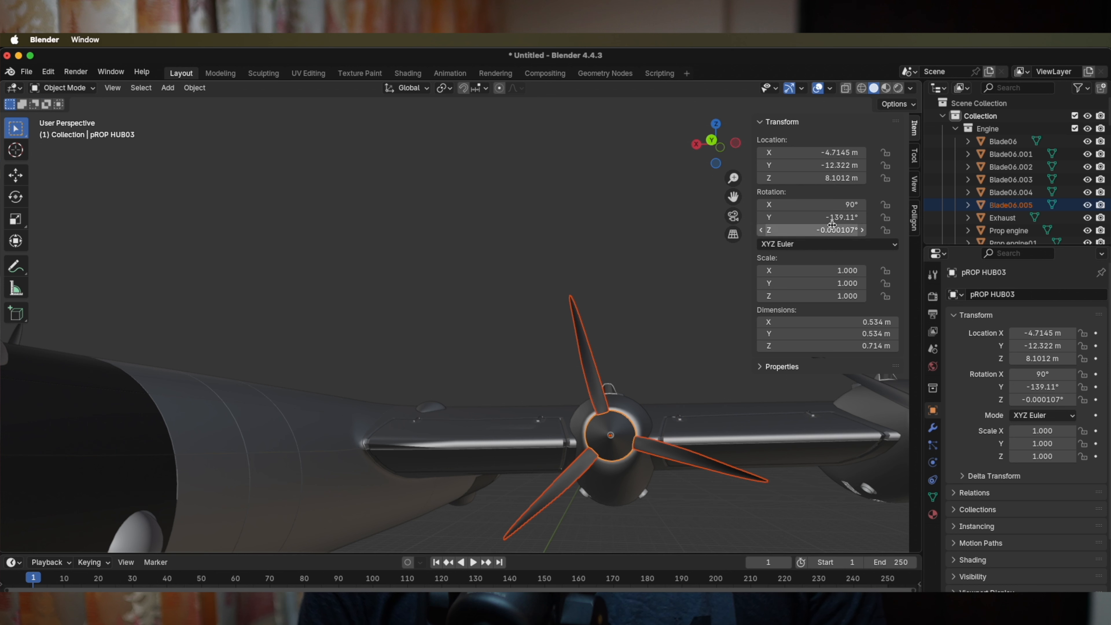
key("ctrl+p")
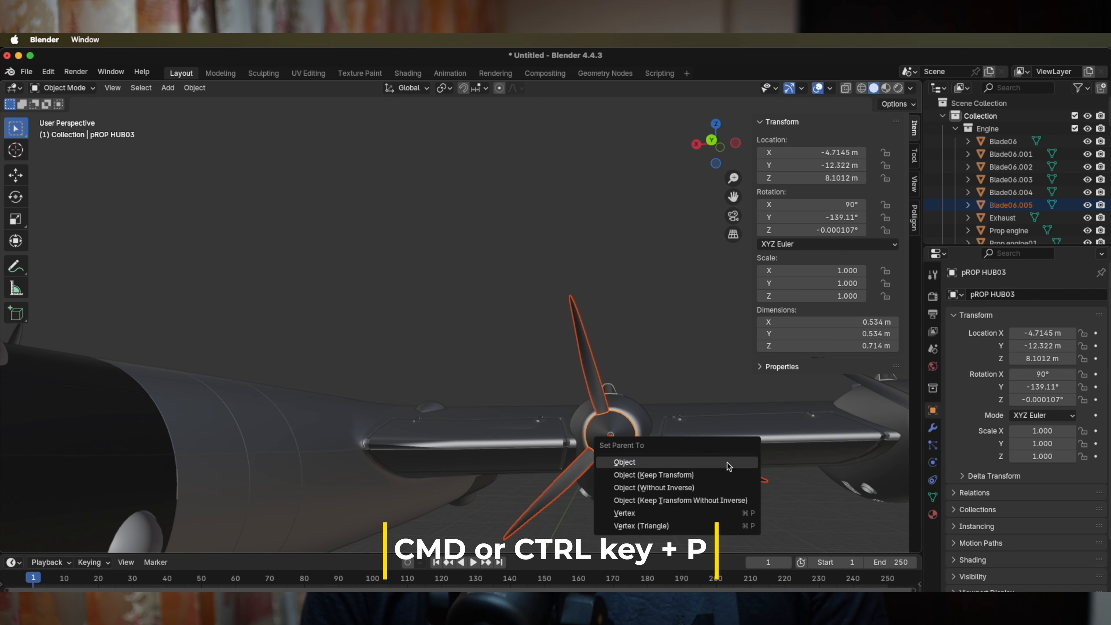
left_click(718, 471)
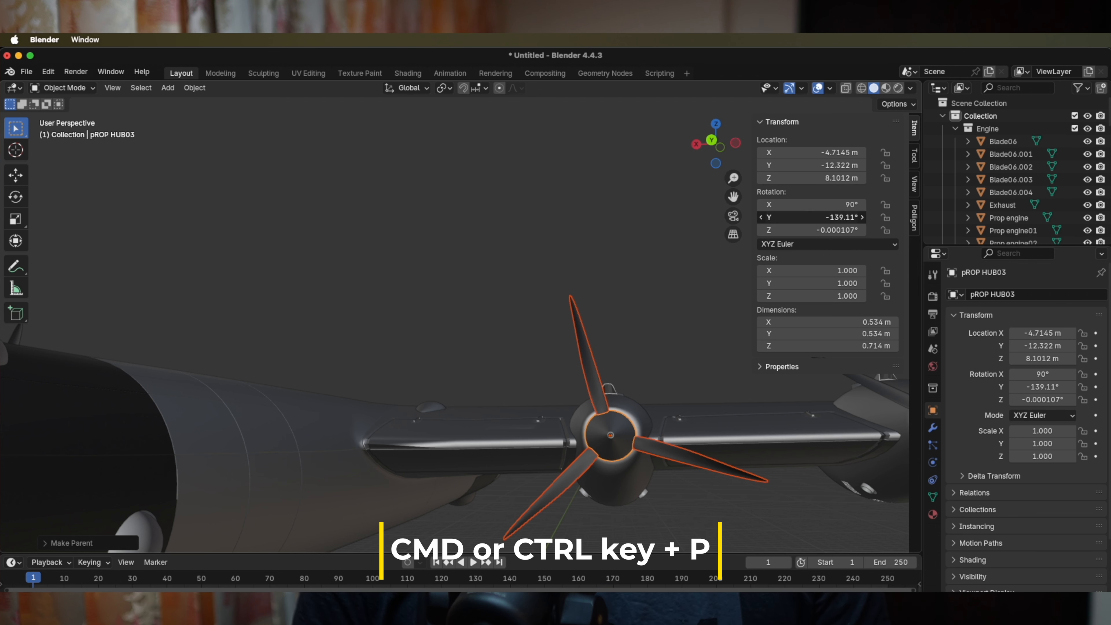
key("ctrl+p")
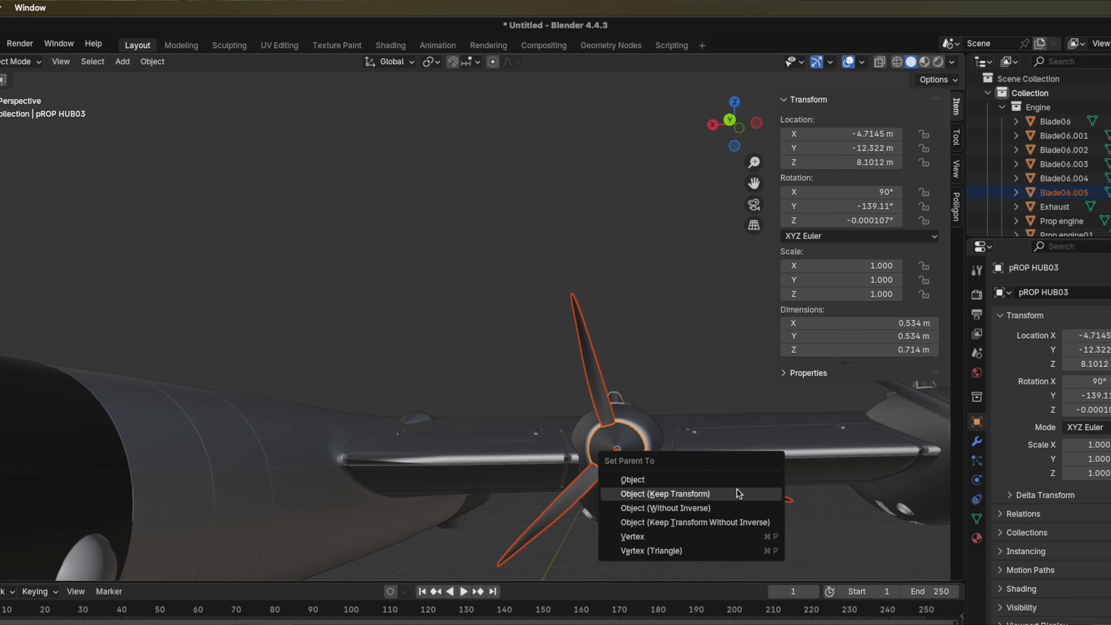
left_click(717, 471)
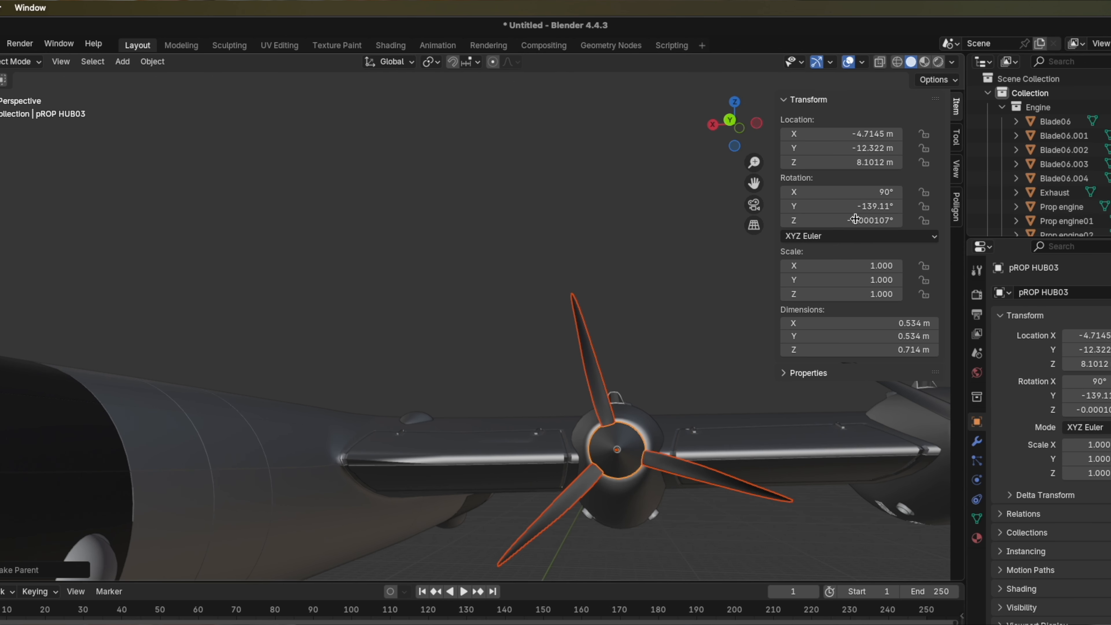
left_click_drag(840, 206, 982, 206)
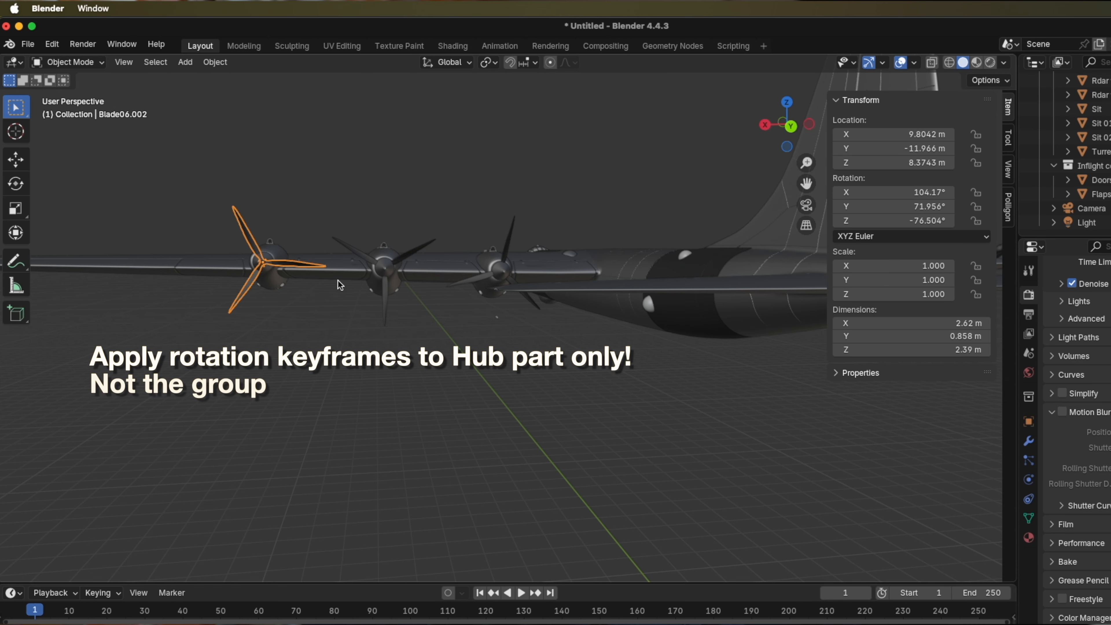
Step: Enlarge the timeline and insert a single keyframe on pROP HUB02's Y rotation at 0° on frame 1
scroll(255, 265, "up", 6)
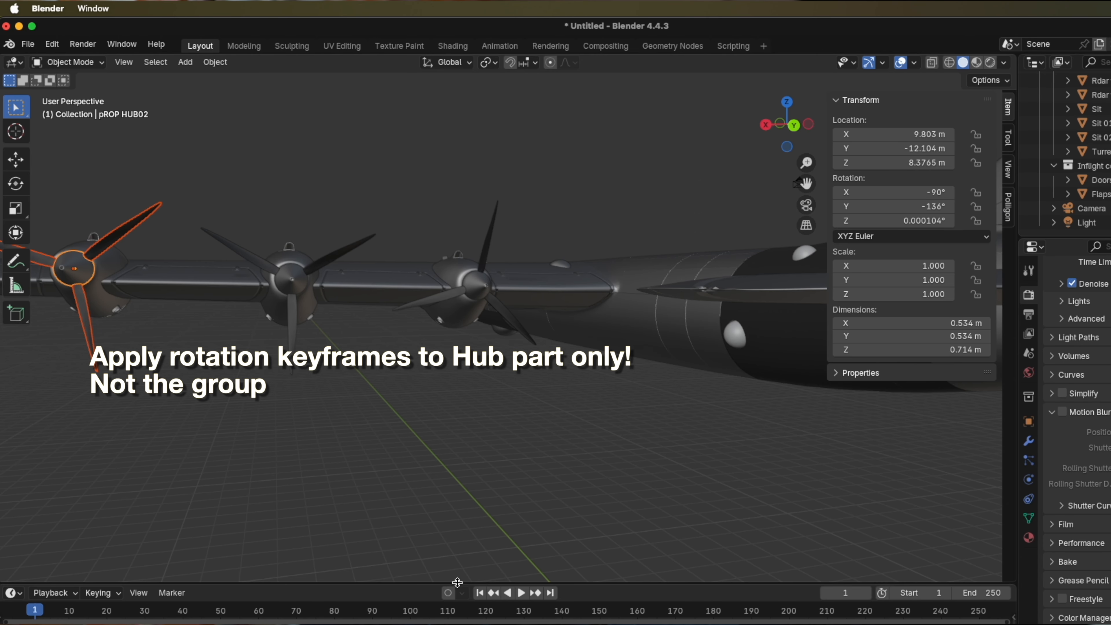
left_click_drag(457, 582, 464, 459)
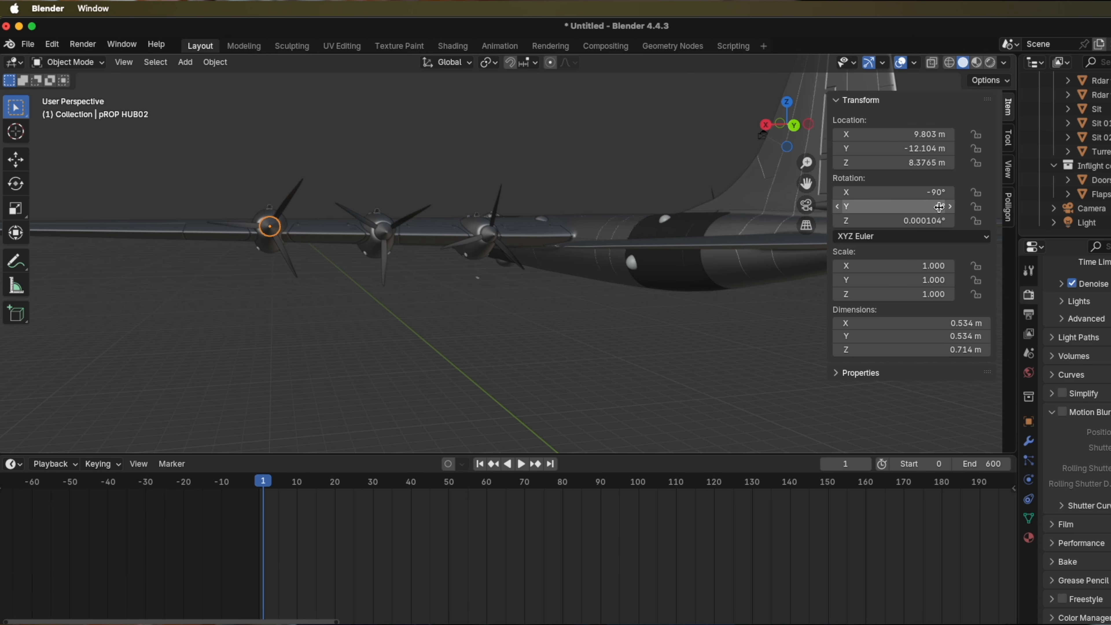
right_click(939, 207)
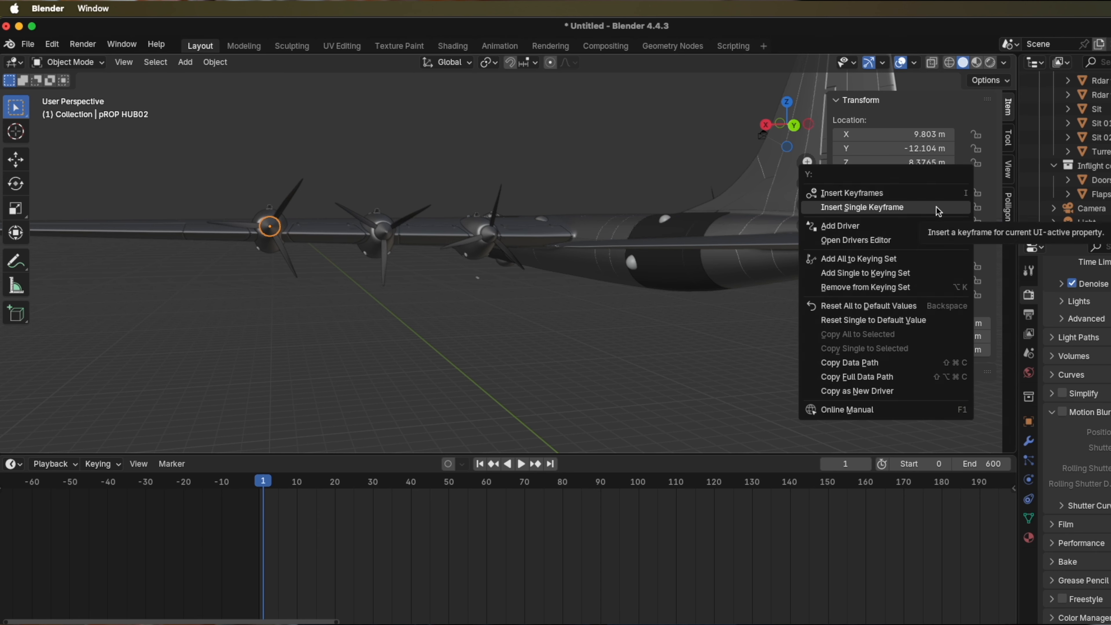
left_click(939, 207)
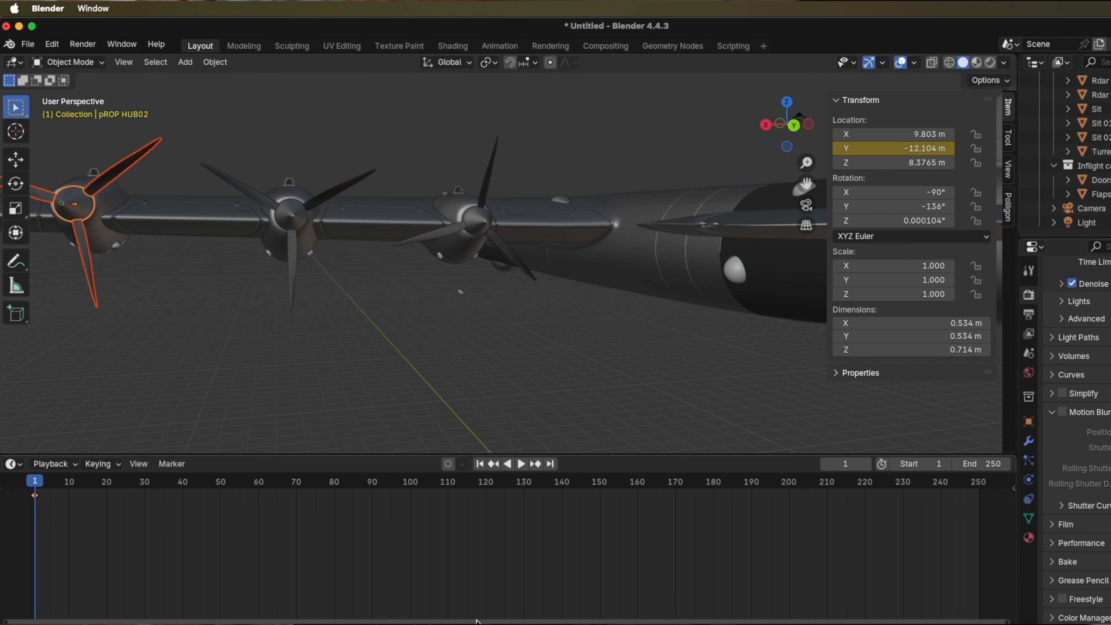
Step: Set the animation's start frame to 0 and end frame to 600
left_click_drag(476, 621, 675, 623)
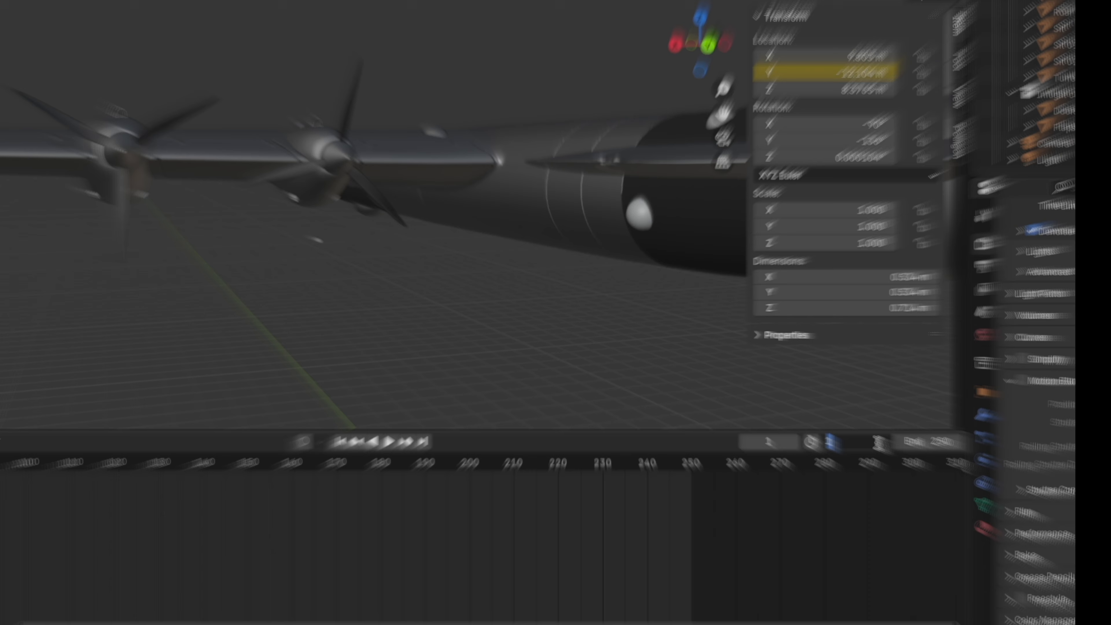
left_click(939, 464)
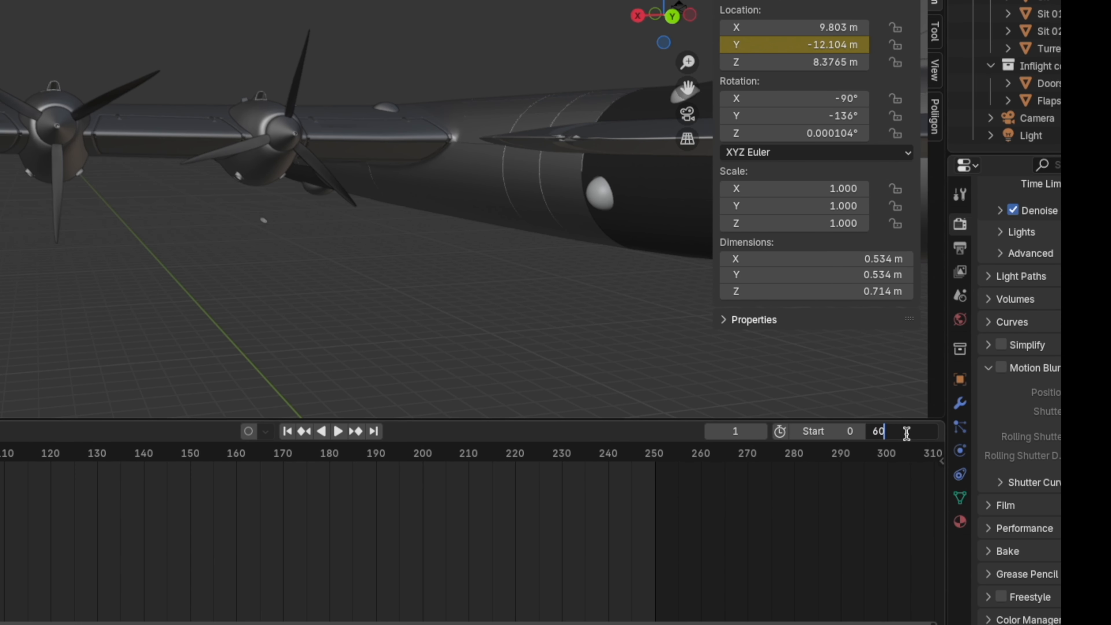
key("Return")
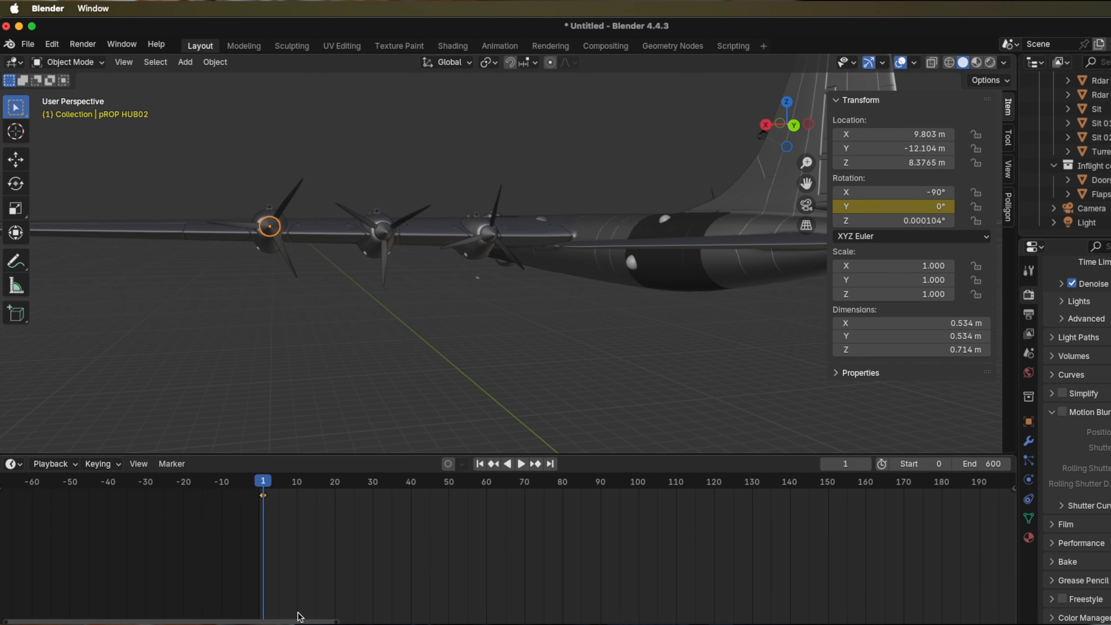
Step: At frame 600, set pROP HUB02's Y rotation to 20000° and insert a single keyframe on it
left_click_drag(296, 621, 888, 620)
left_click(931, 481)
left_click(926, 206)
type("2000")
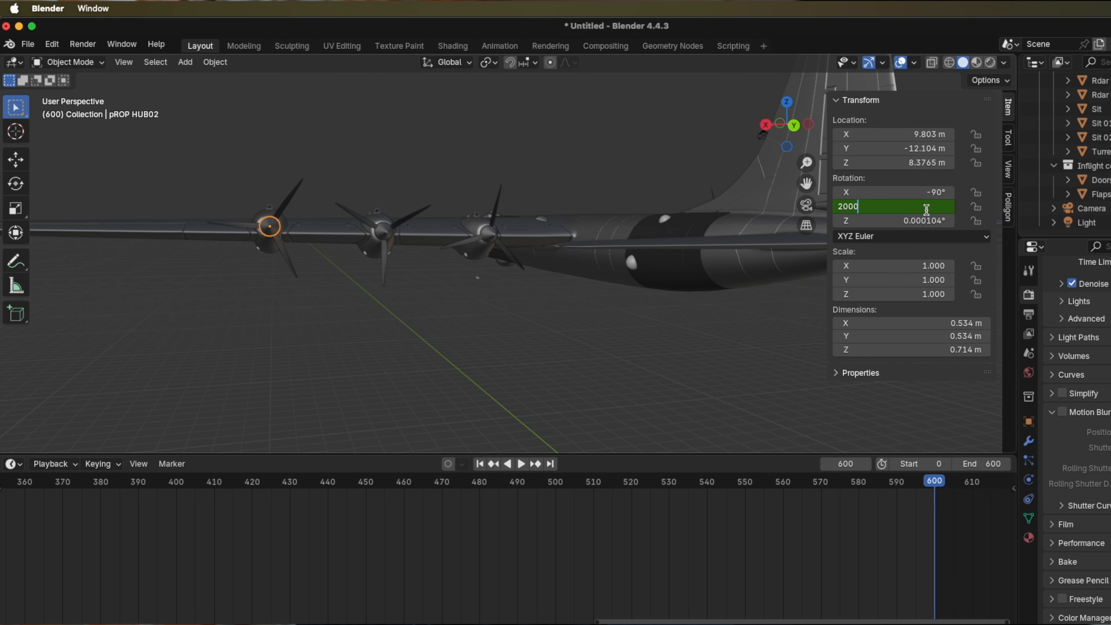
right_click(929, 206)
left_click(913, 205)
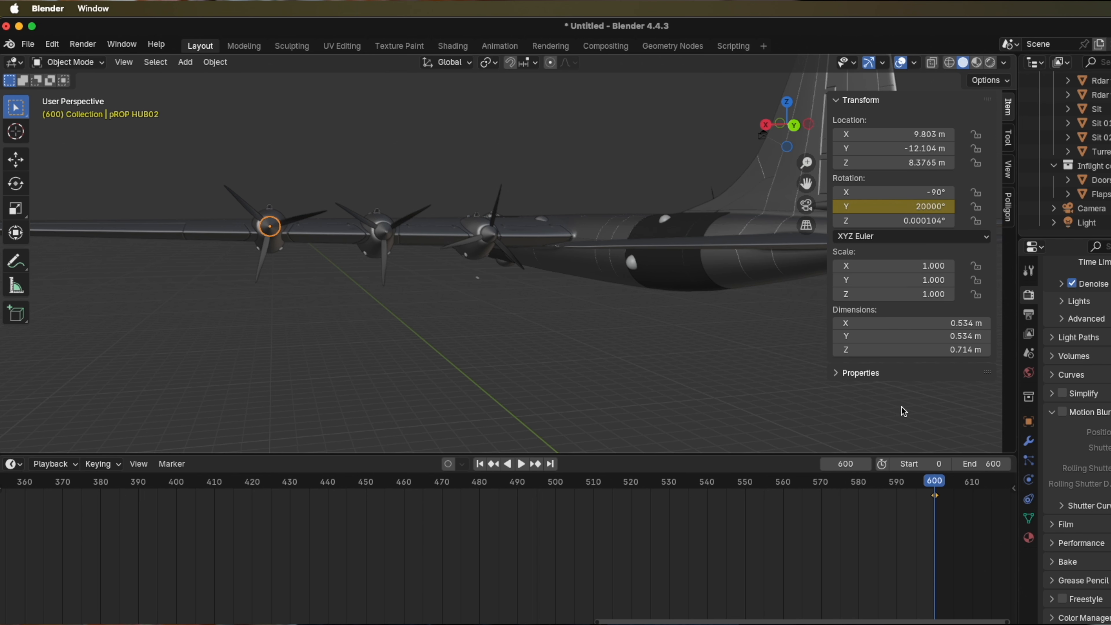
Step: Keyframe the other propeller hubs' Y rotation the same way, up to 20000° at frame 600, and play back the spinning propellers
key("space")
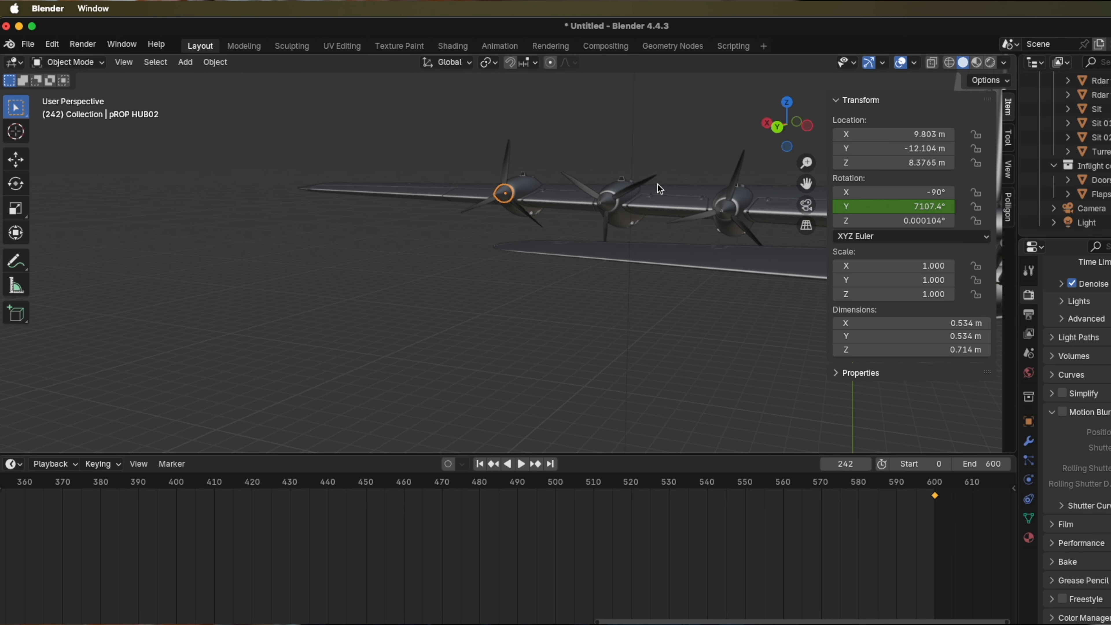
left_click(608, 202)
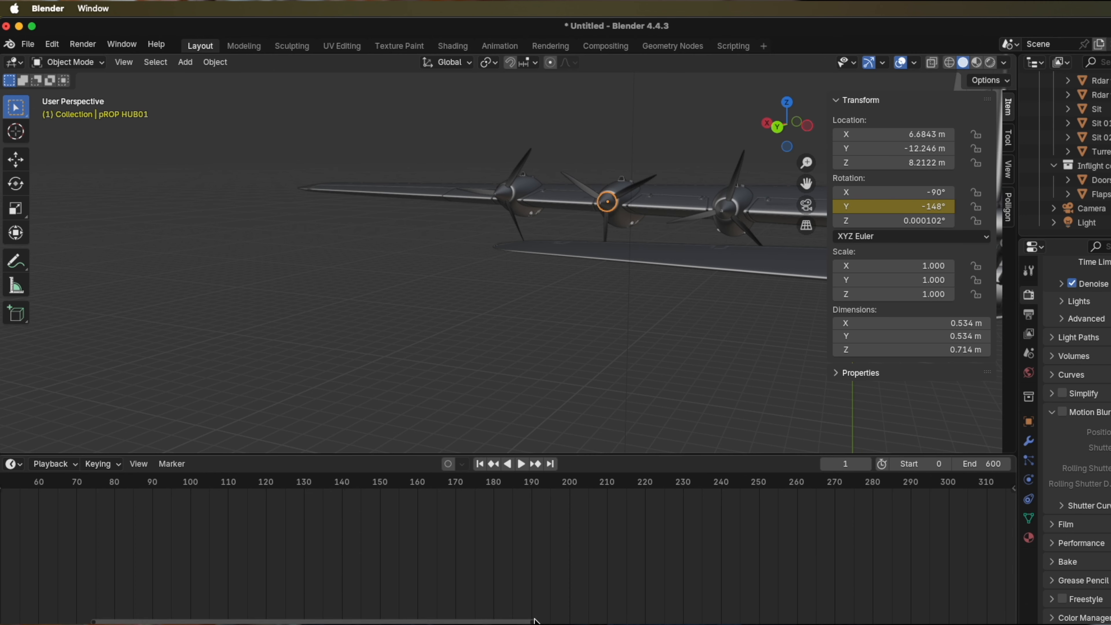
left_click(726, 209)
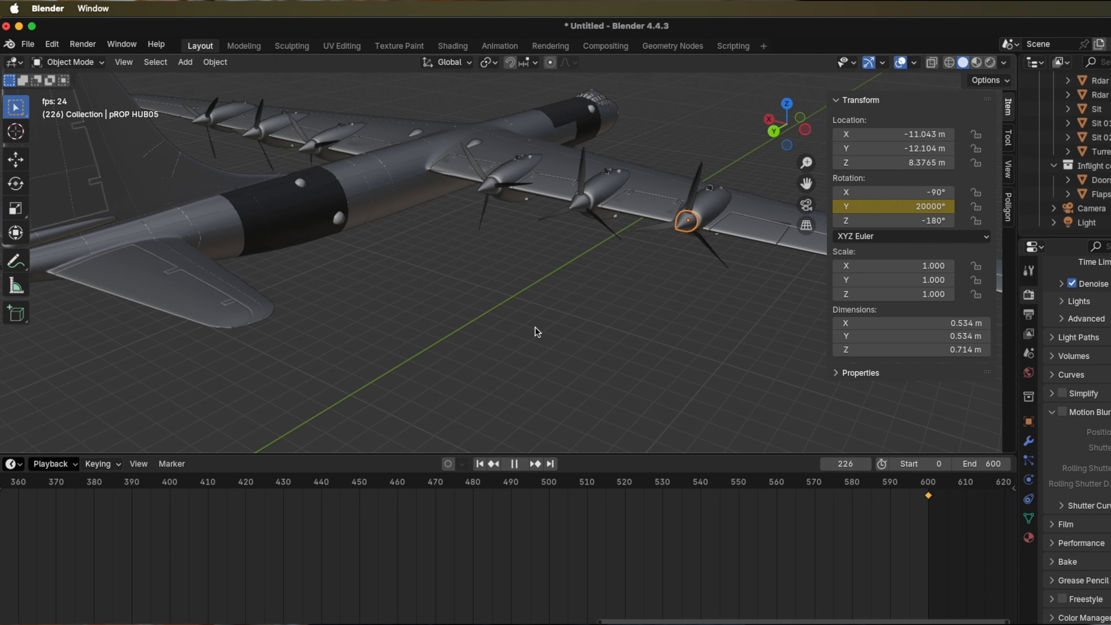
scroll(535, 326, "down", 5)
key("space")
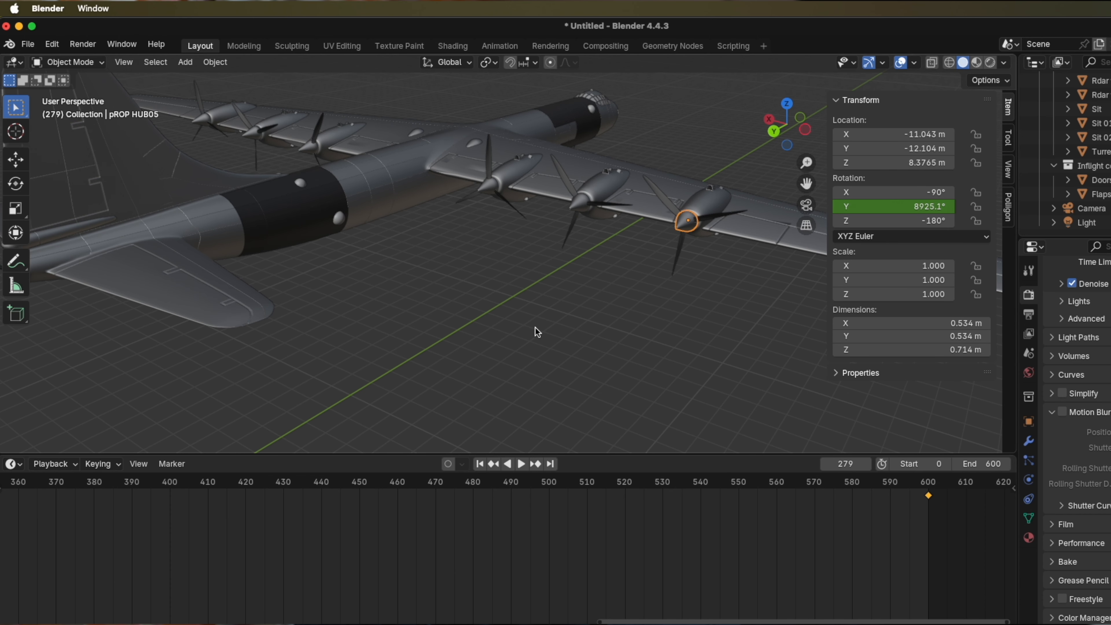
Step: With the EEVEE render engine, enable motion blur and set its steps to 32
left_click(1032, 303)
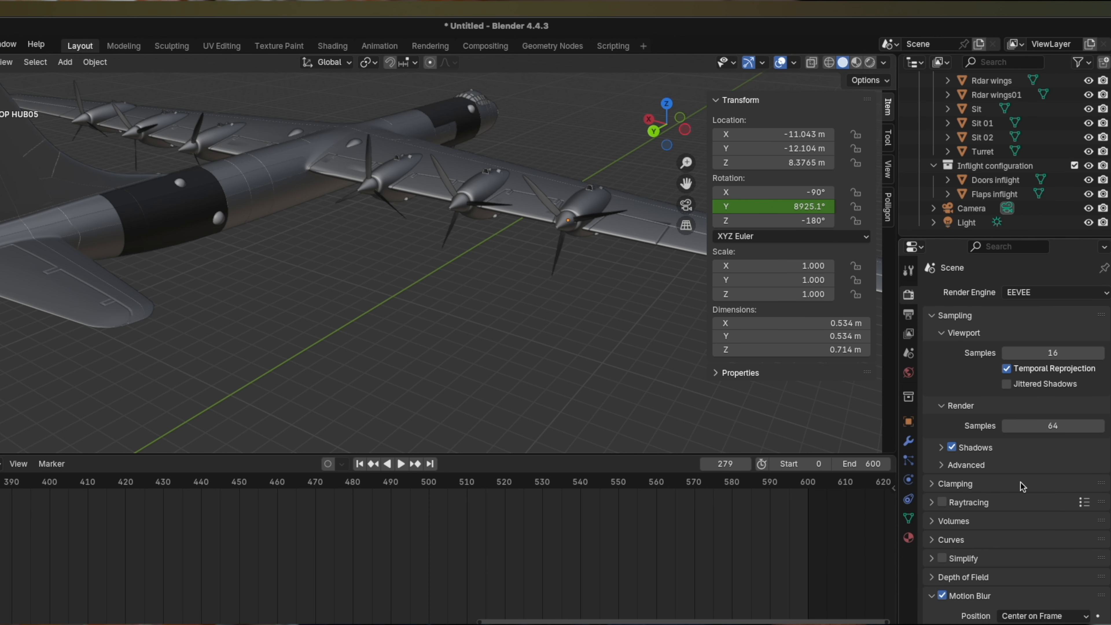
scroll(1021, 485, "down", 8)
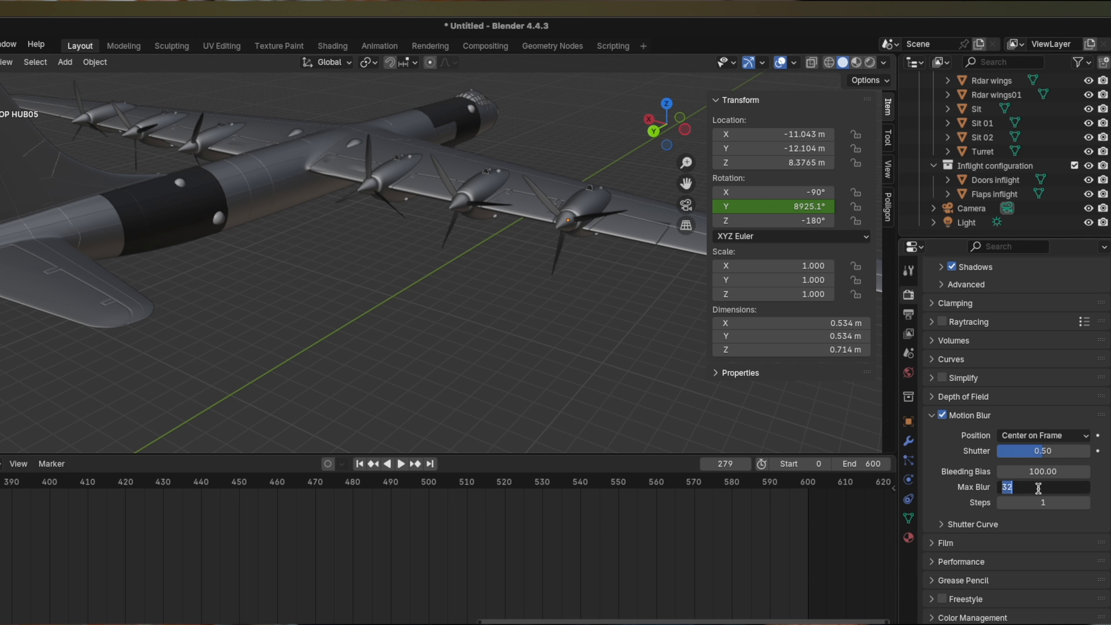
left_click(1057, 502)
type("32")
Step: Switch the render engine to Cycles and play back the spinning propellers in the rendered viewport
scroll(1045, 416, "up", 8)
left_click(1049, 292)
left_click(1027, 331)
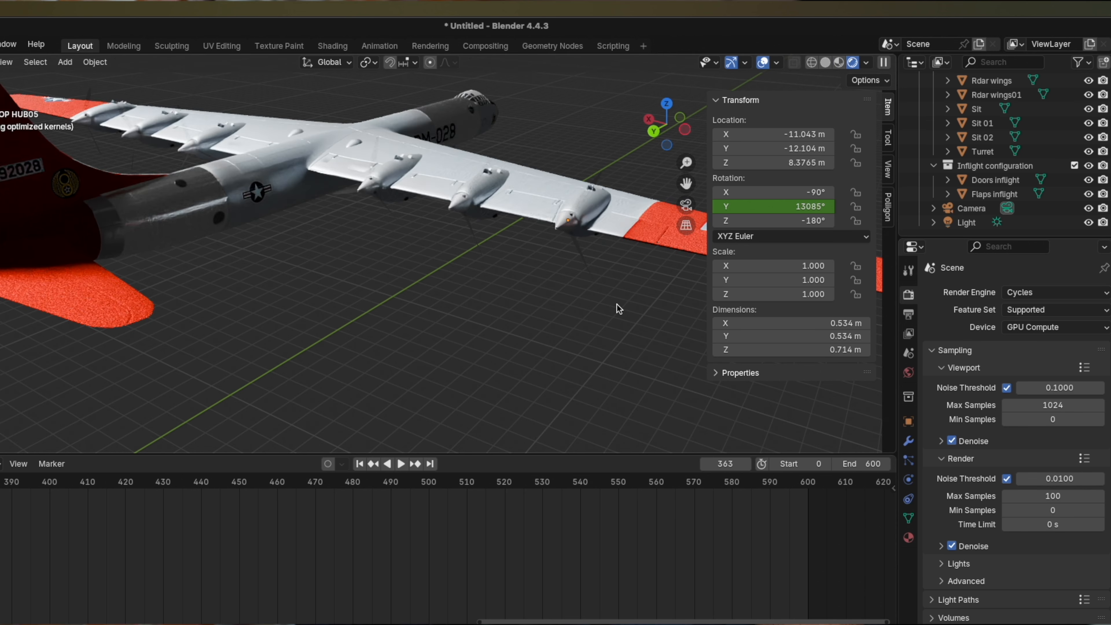
key("space")
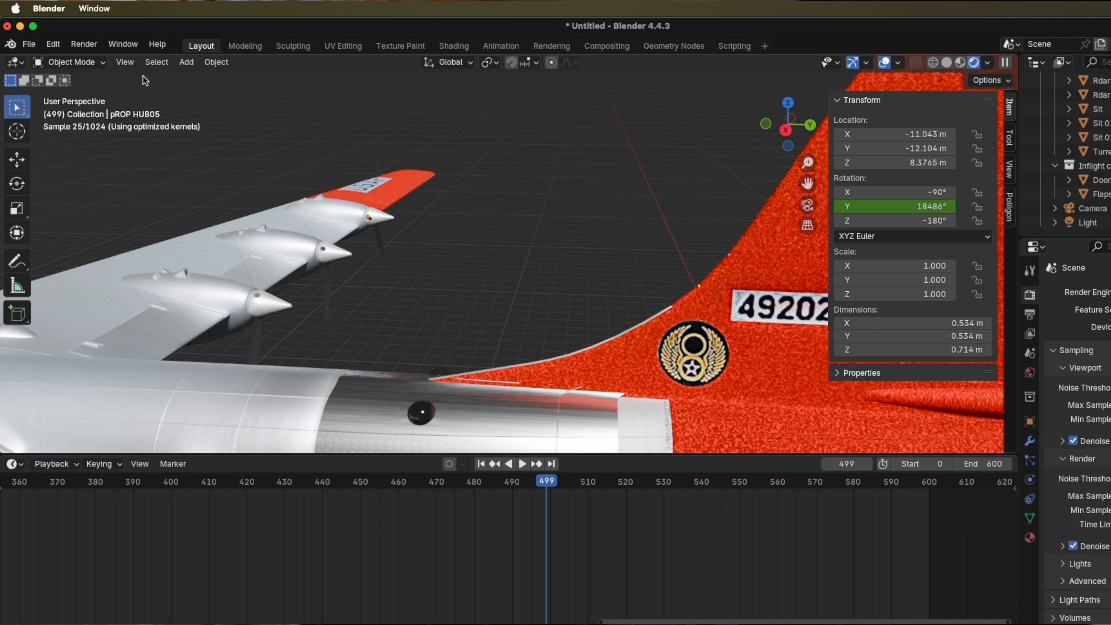
Step: Start a glTF 2.0 export and choose the folder 00000001TechSetCut/Map_plane/Bomber on the external volume as its destination
left_click(29, 46)
mouse_move(78, 259)
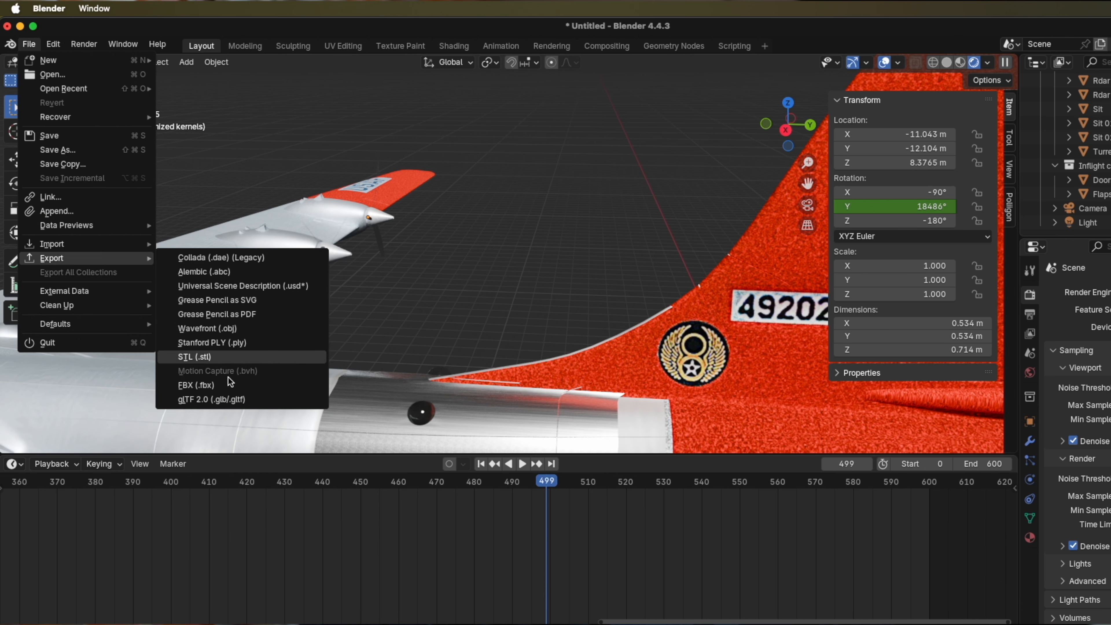
left_click(244, 403)
left_click(336, 349)
left_click(494, 181)
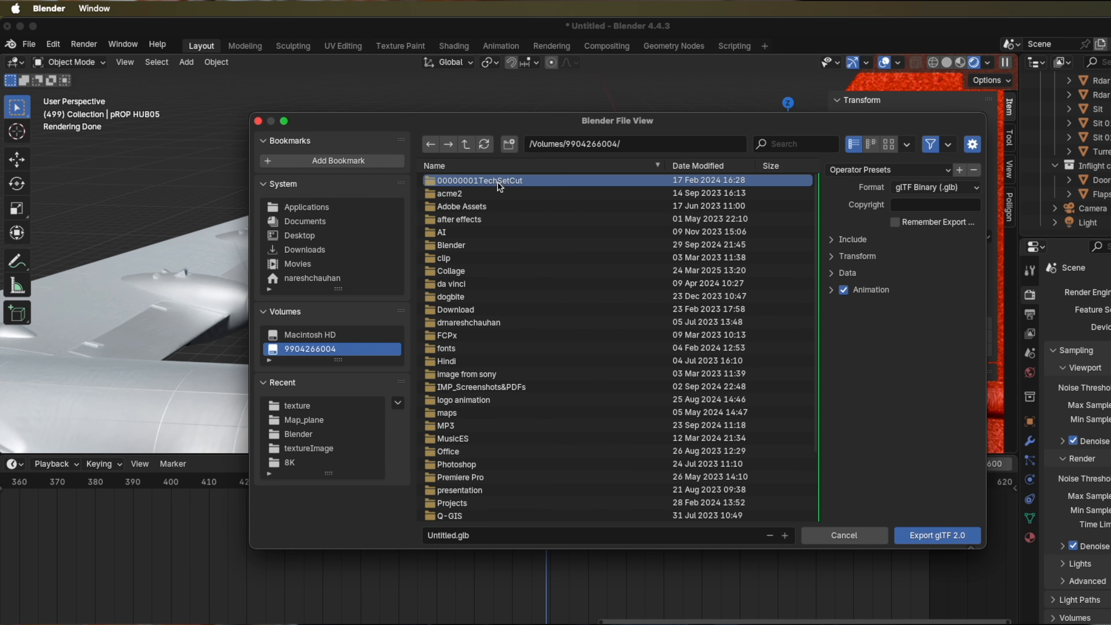
double_click(475, 180)
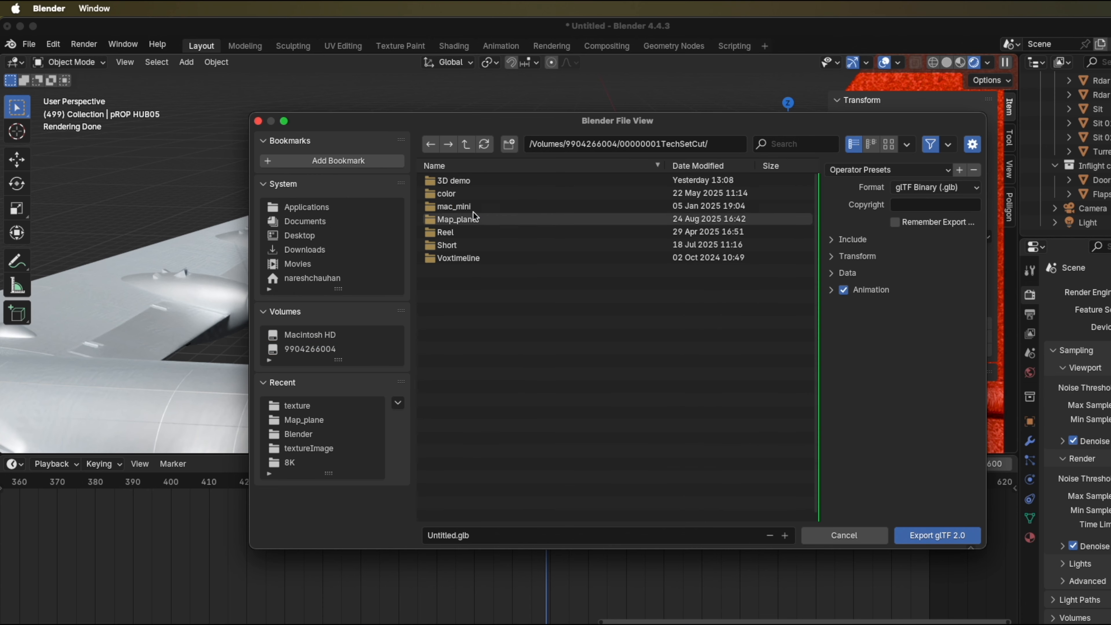
double_click(477, 219)
double_click(478, 194)
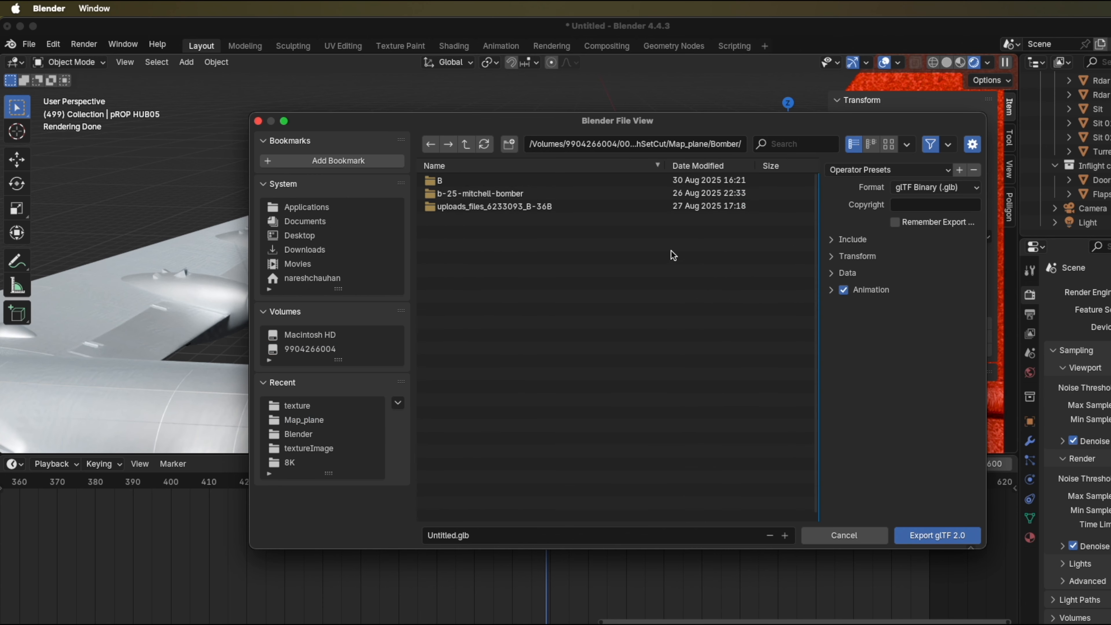
Step: Set the glTF export's Animation Mode to Active actions merged
left_click(830, 254)
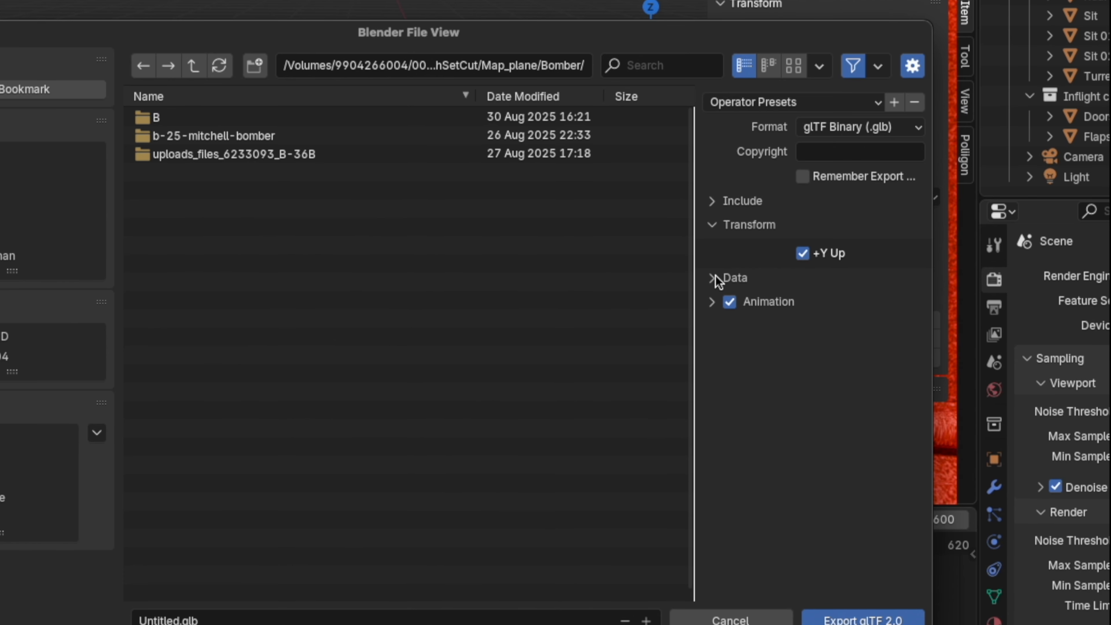
left_click(717, 281)
left_click(716, 278)
left_click(714, 302)
left_click(848, 334)
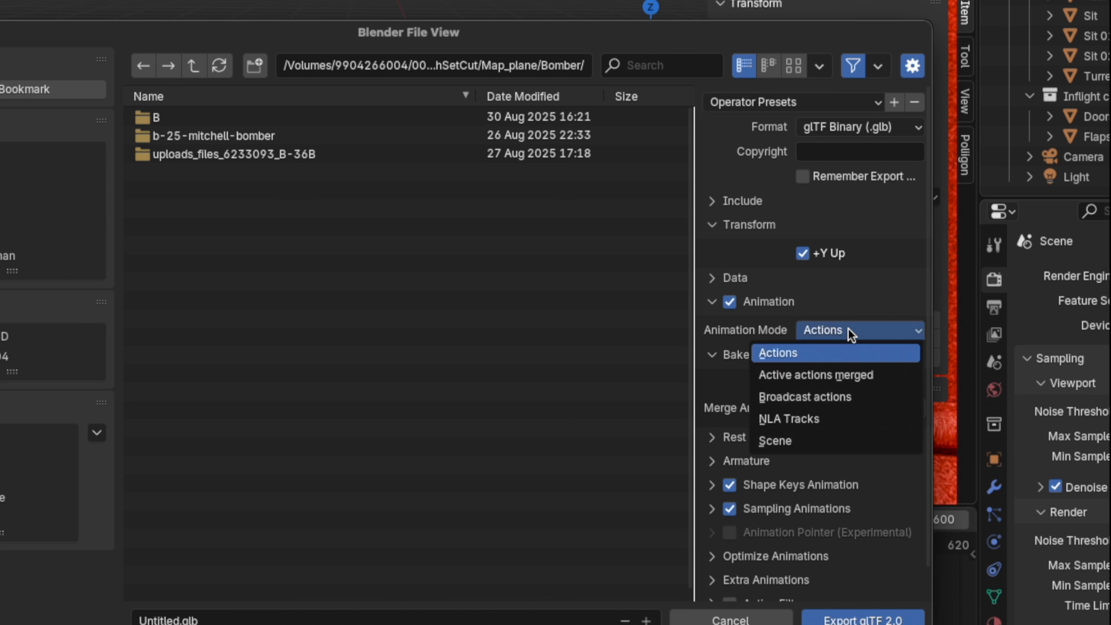
left_click(836, 373)
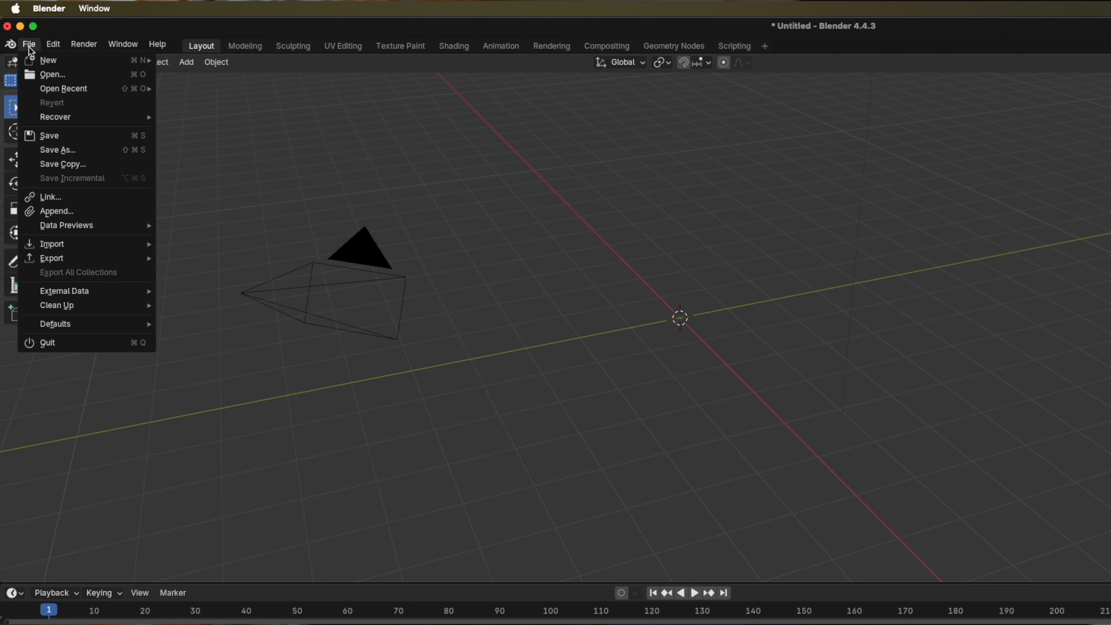
Step: Import the FBX model B-36B.fbx from the uploads_files_6233093_B-36B folder into the empty scene
mouse_move(115, 245)
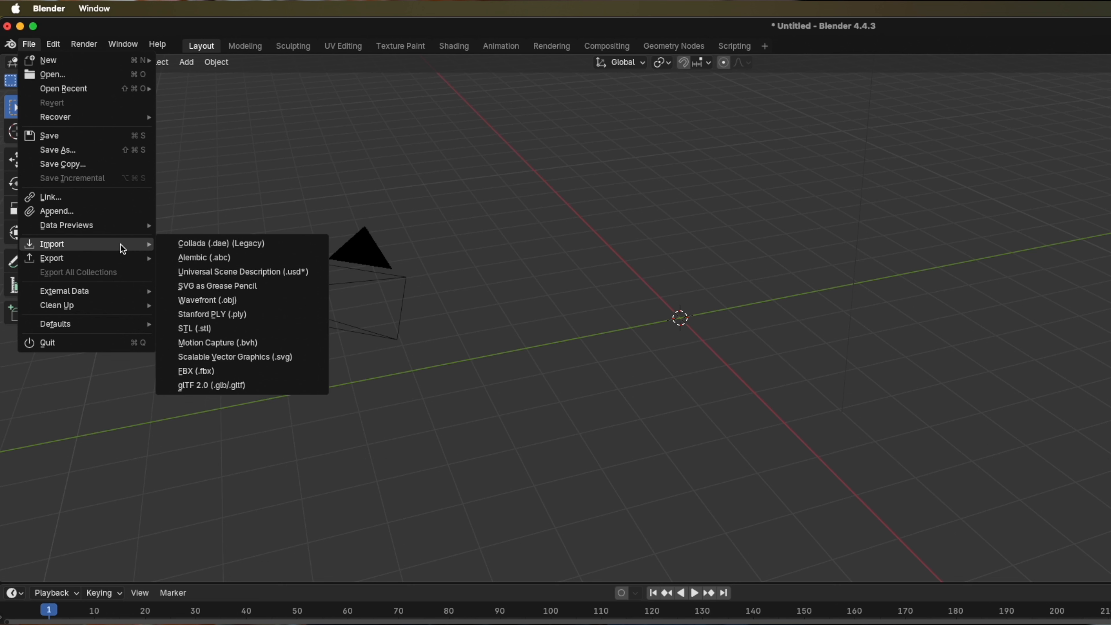
left_click(256, 372)
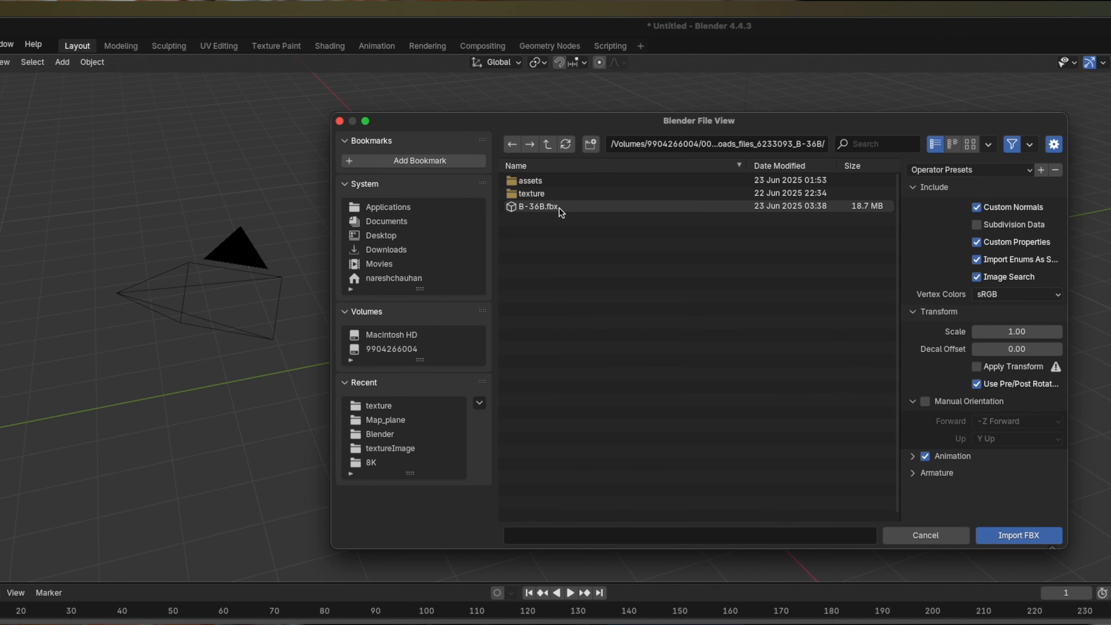
left_click(559, 207)
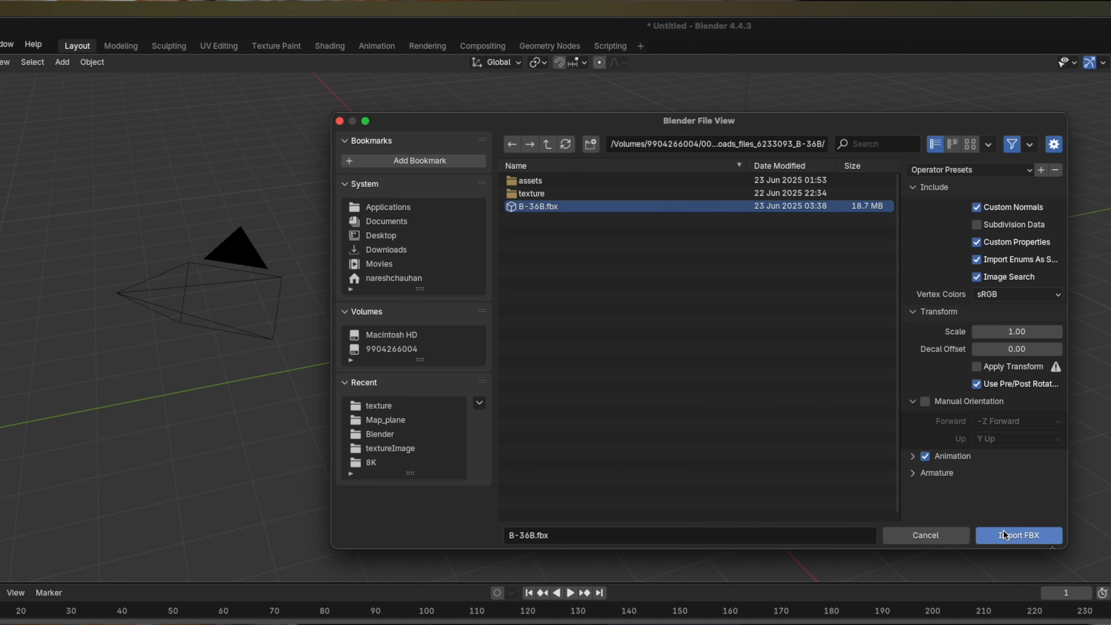
left_click(1014, 537)
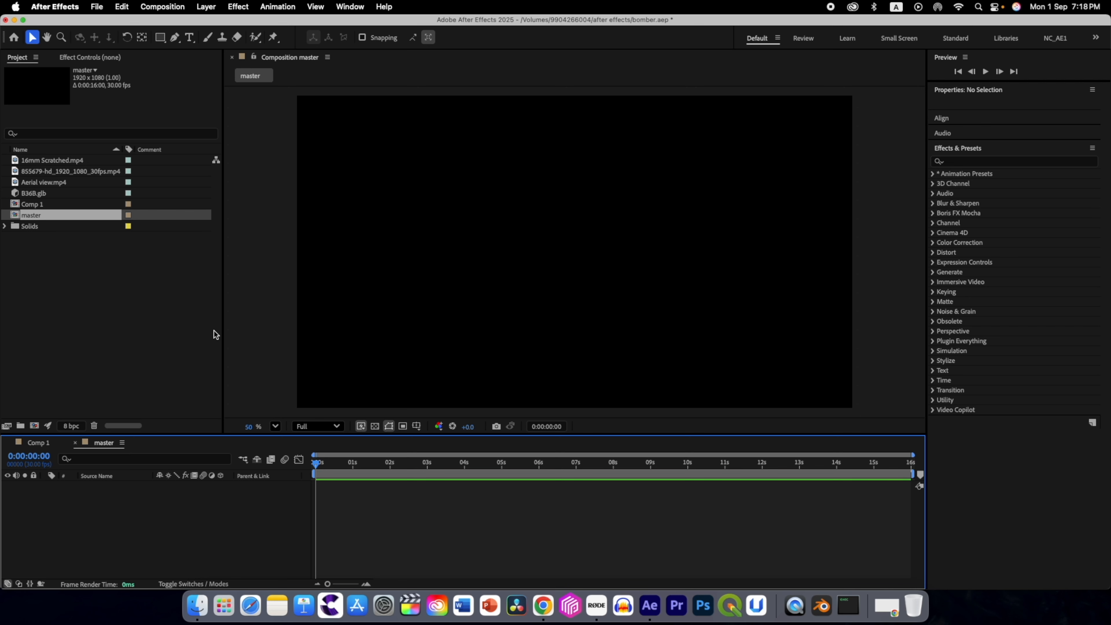
Step: Switch to After Effects, select B36B.glb in the project and open the master composition's settings
left_click(47, 196)
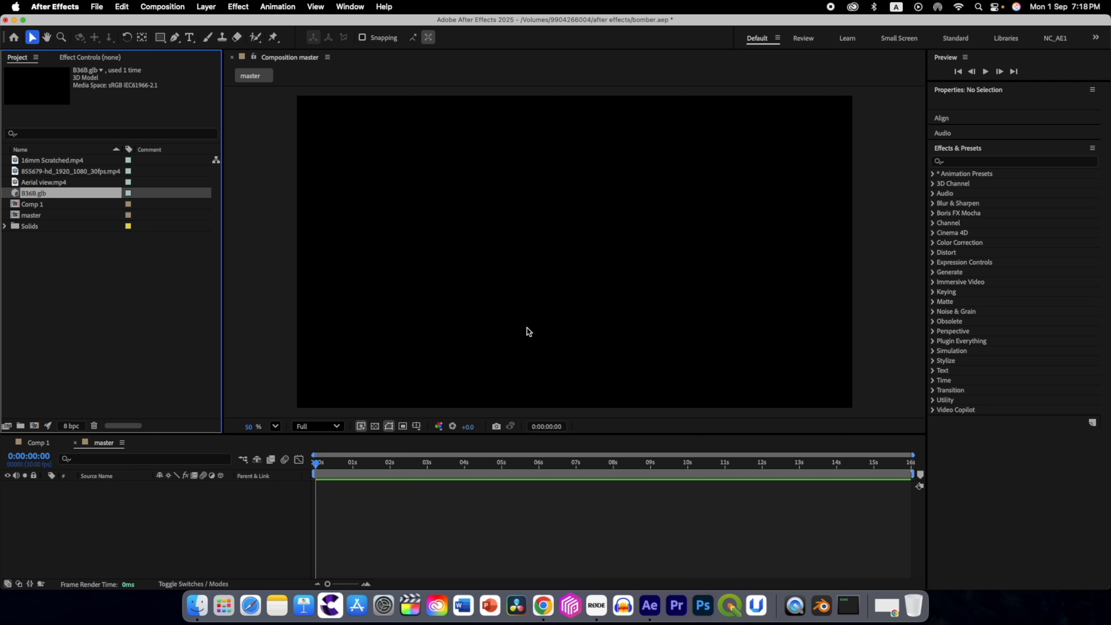
left_click(140, 516)
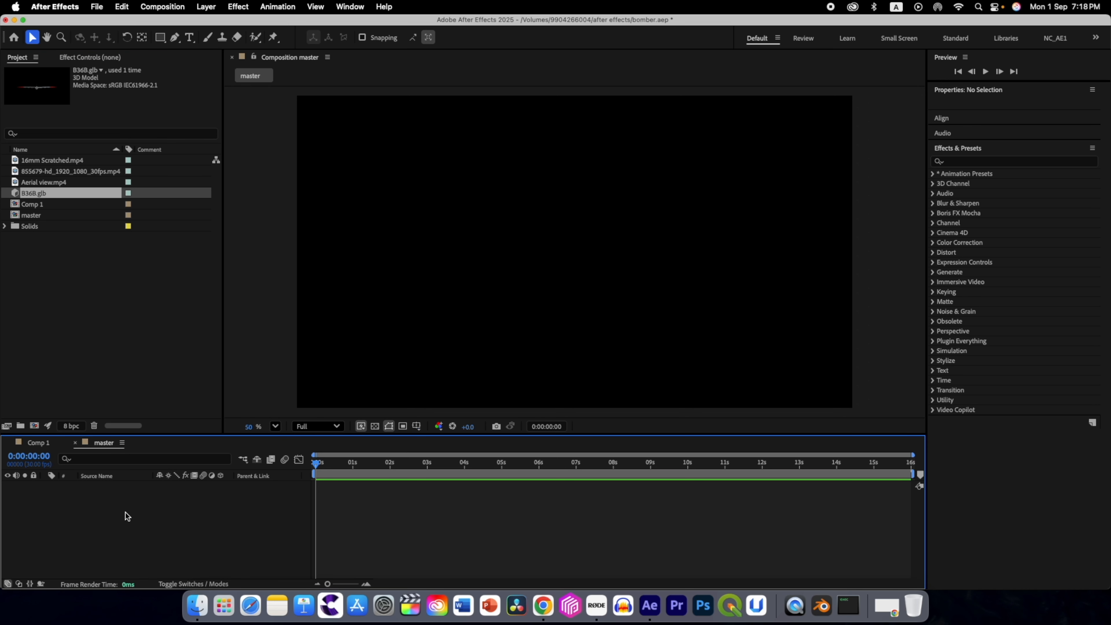
left_click(144, 9)
left_click(183, 37)
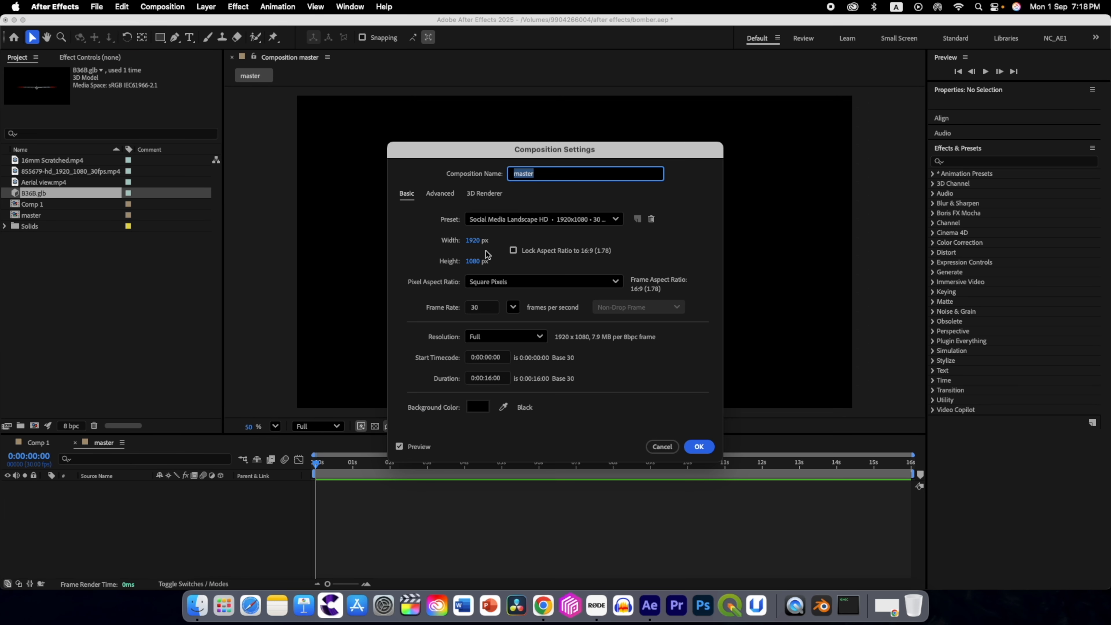
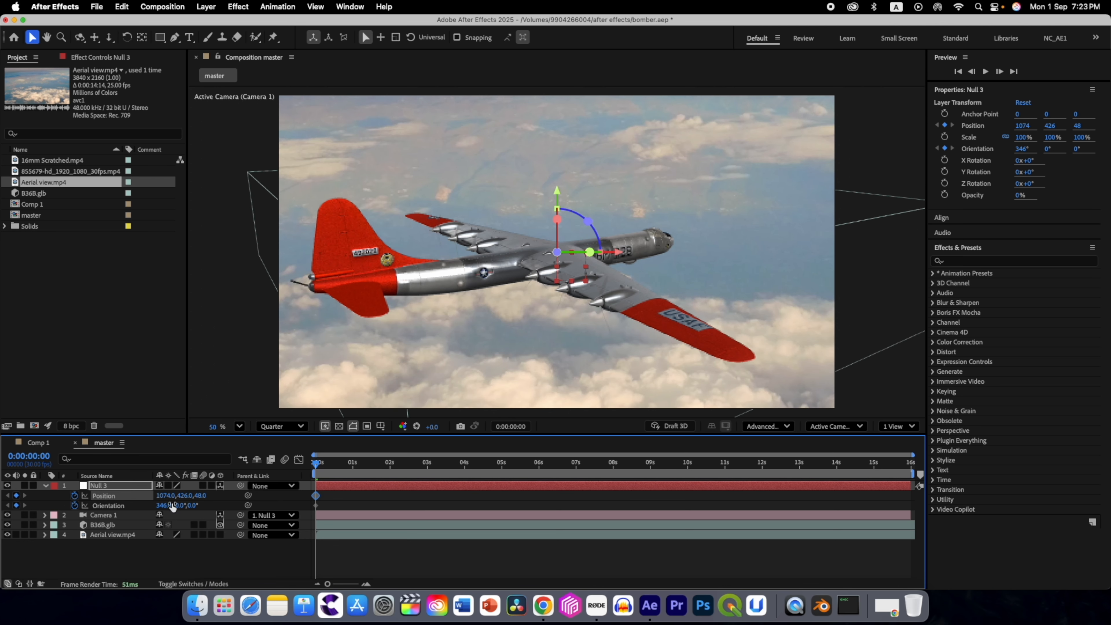
Step: Animate Null 3 from Position 1074, 426, 22 at 0 s to Position 324, 281, 321 and Orientation 359°, 296°, 0° at 0:00:15:01
left_click_drag(199, 496, 237, 471)
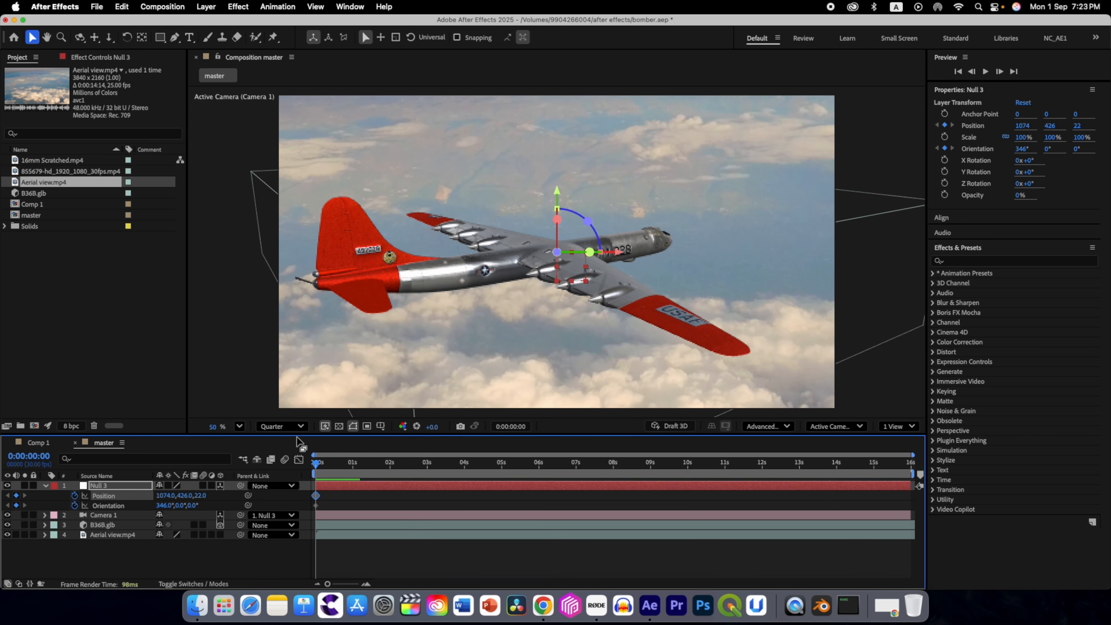
left_click_drag(319, 466, 875, 478)
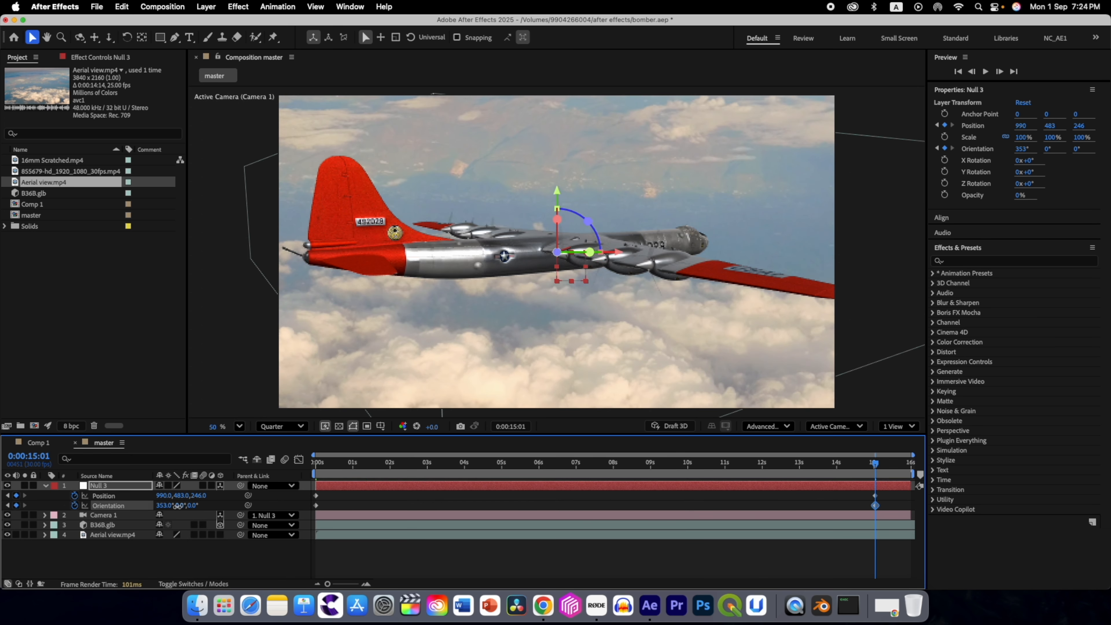
mouse_move(179, 507)
left_mouse_down()
mouse_move(129, 516)
mouse_move(178, 507)
left_mouse_up()
left_click_drag(179, 495, 62, 494)
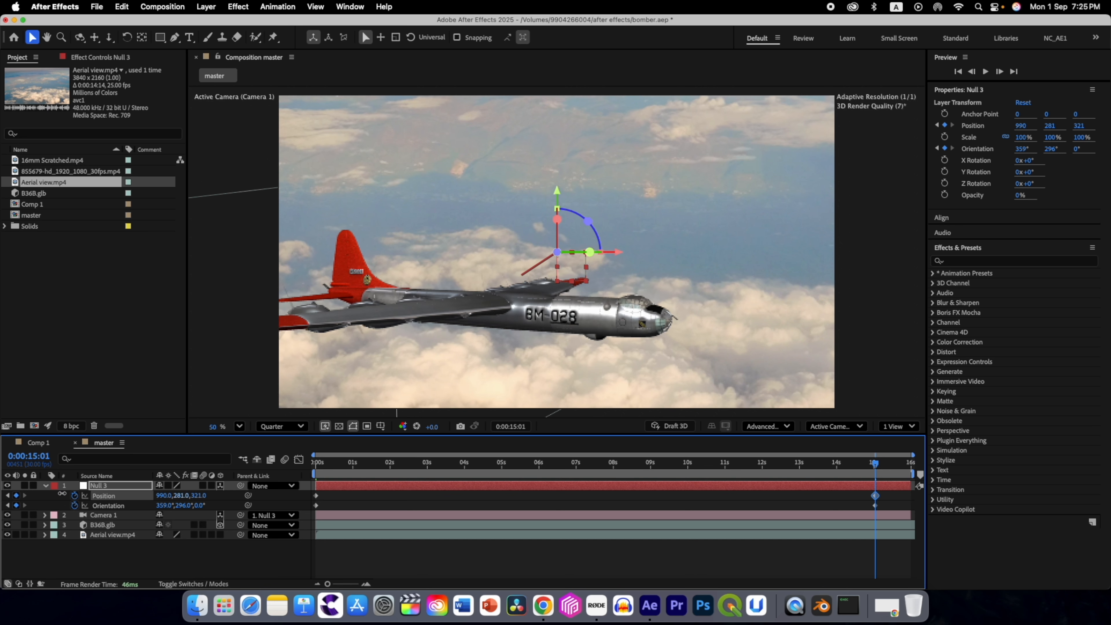
left_click_drag(164, 495, 19, 495)
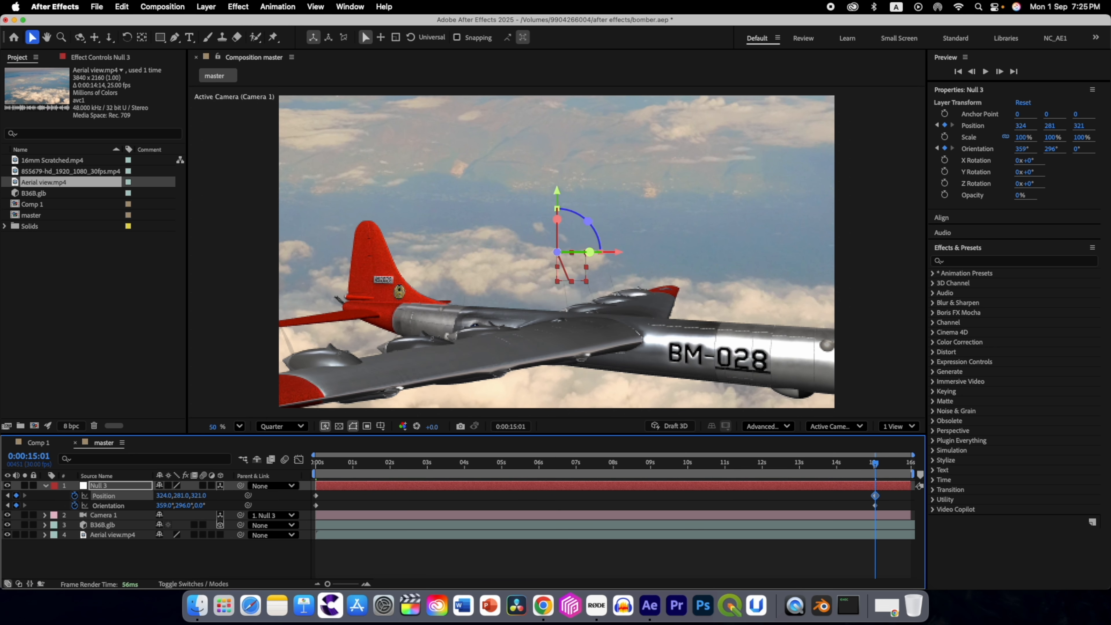
Step: Apply Easy Ease to all of Null 3's Position and Orientation keyframes and play back the camera move
left_click_drag(887, 506, 280, 483)
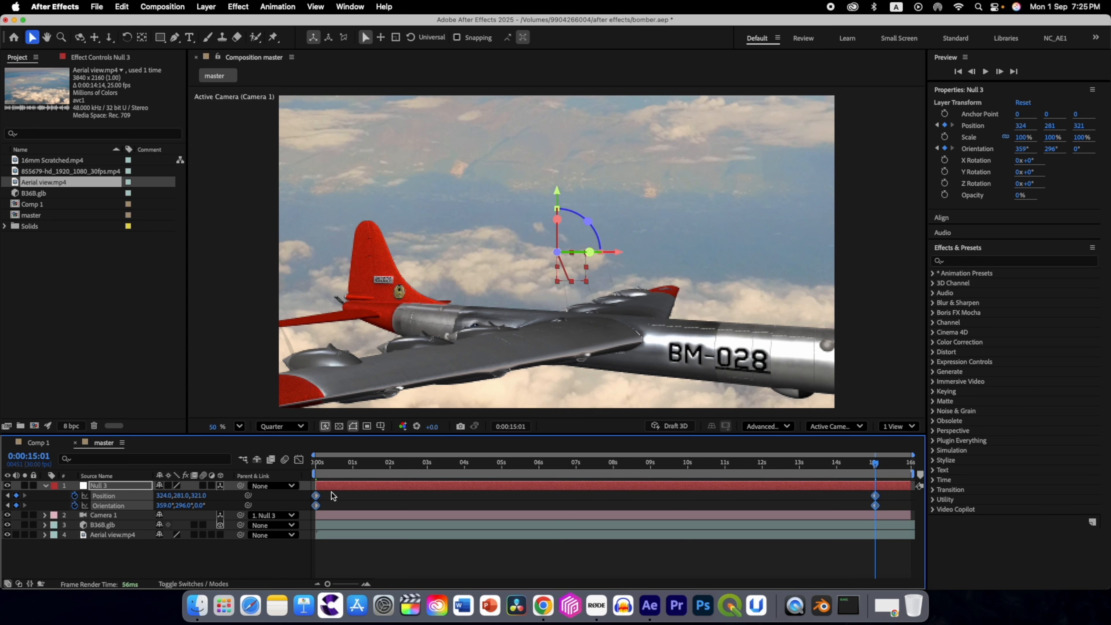
key("space")
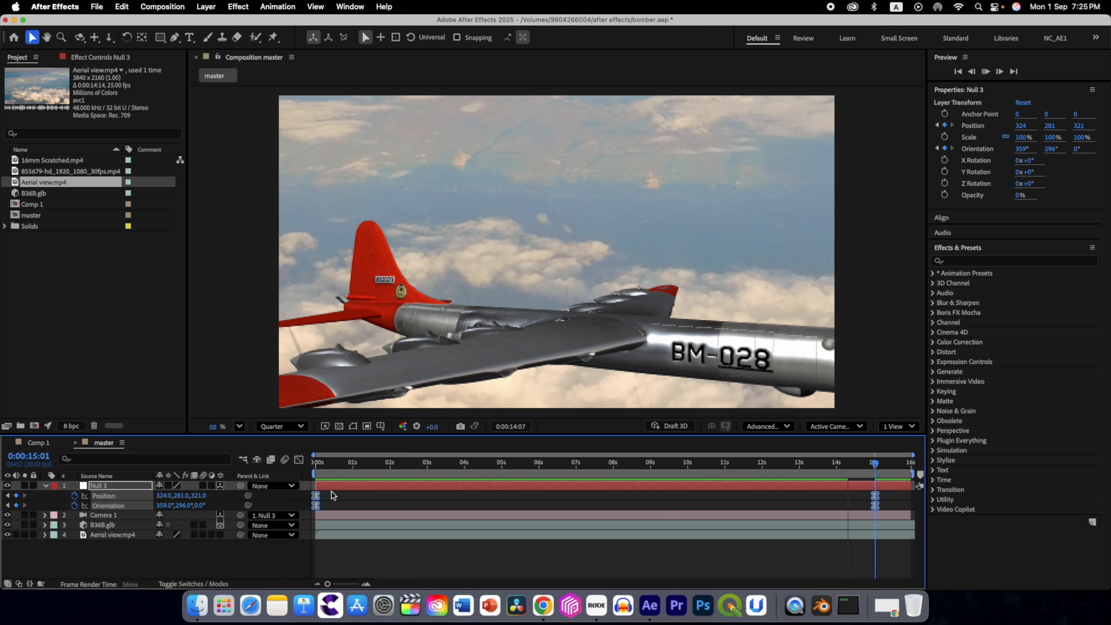
key("space")
left_click(288, 554)
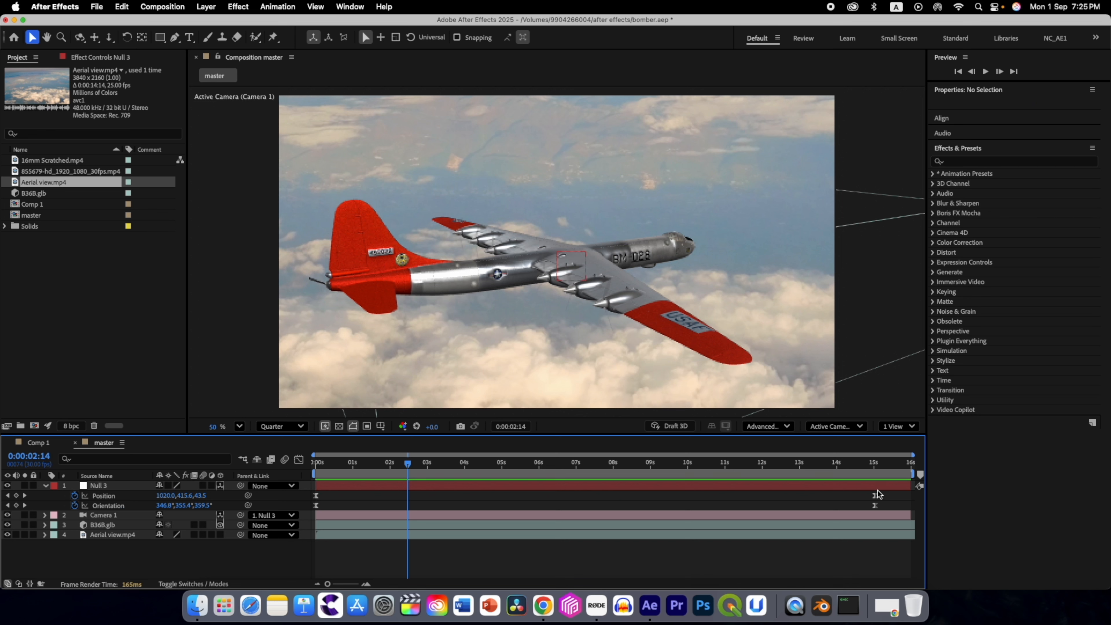
Step: Move Null 3's last Position and Orientation keyframes past the composition's end and preview the slower camera move
left_click_drag(860, 491, 889, 508)
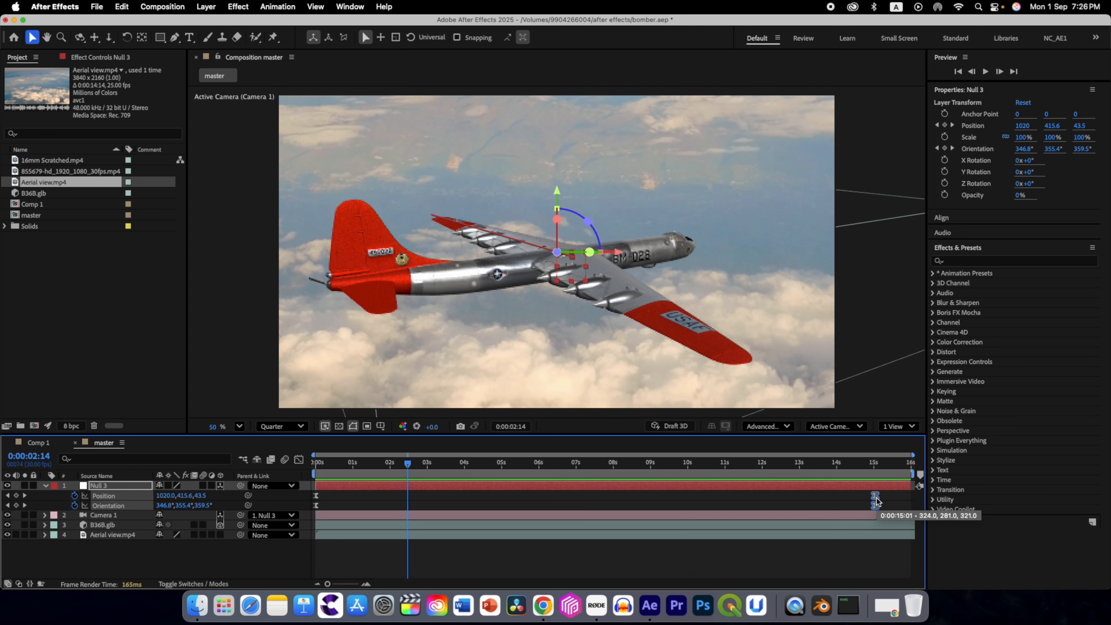
key("Delete")
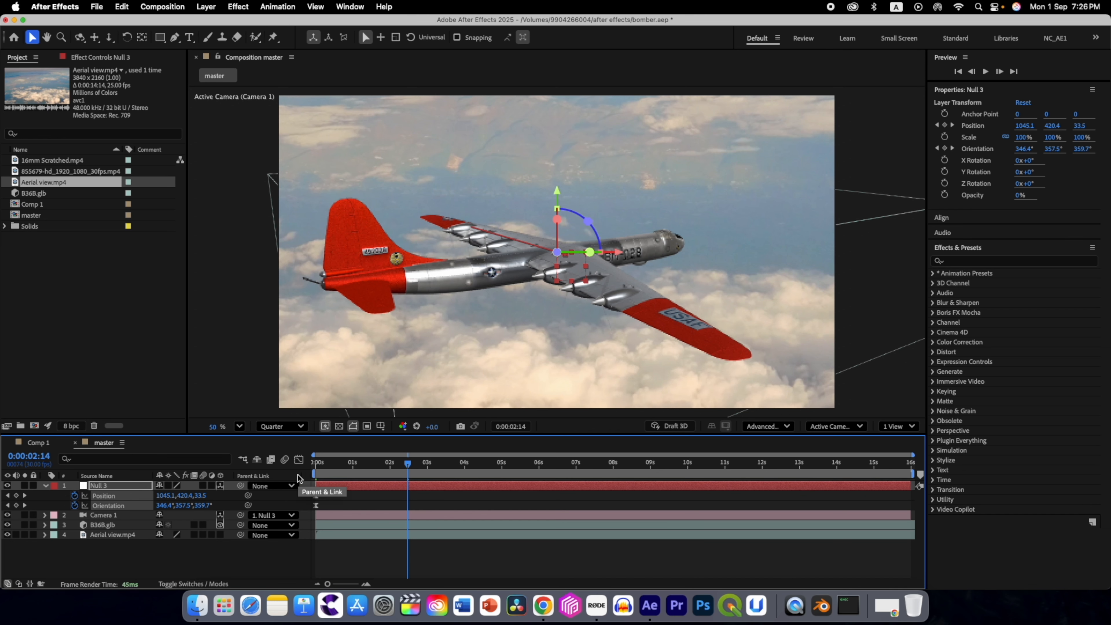
left_click(101, 525)
key("space")
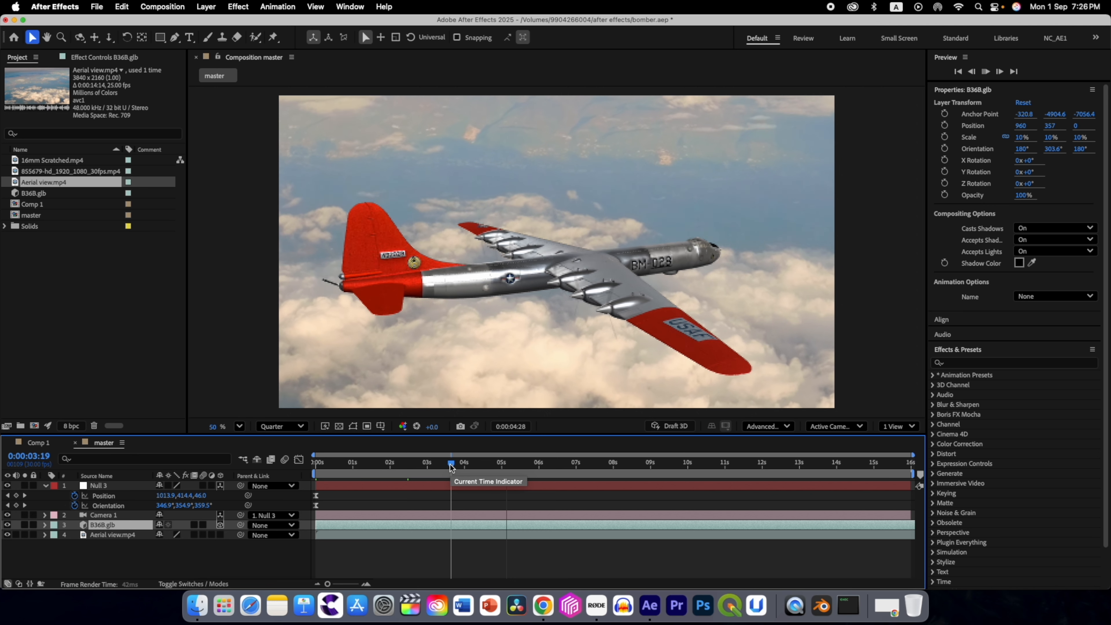
key("space")
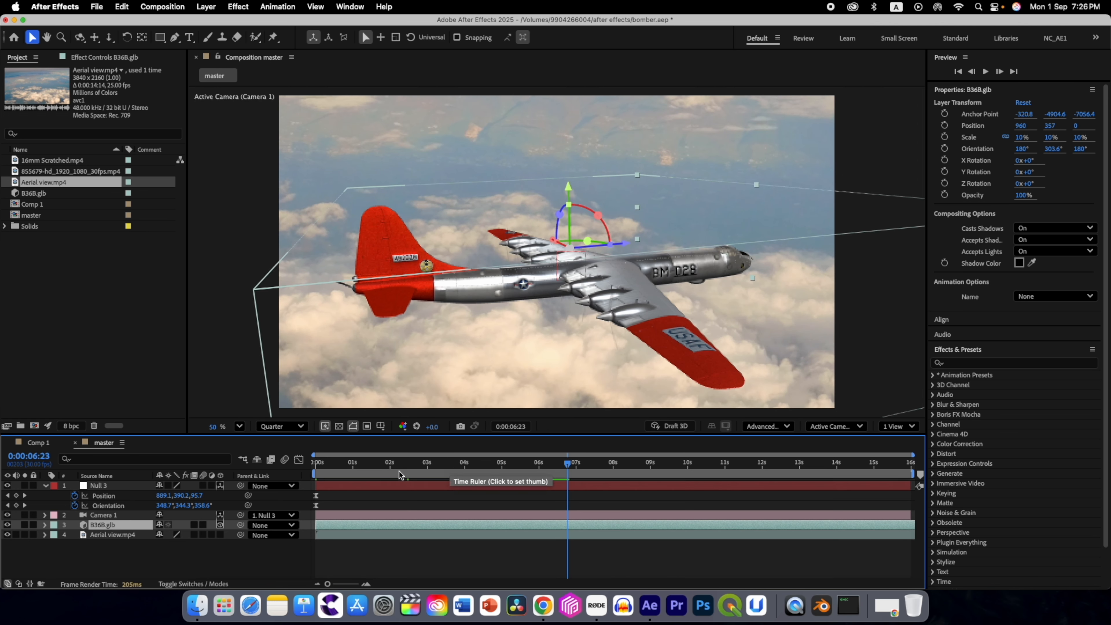
Step: Choose the embedded Animation clip in the B36B.glb layer's Animation Options and play the composition from the start
left_click(45, 526)
scroll(57, 532, "down", 4)
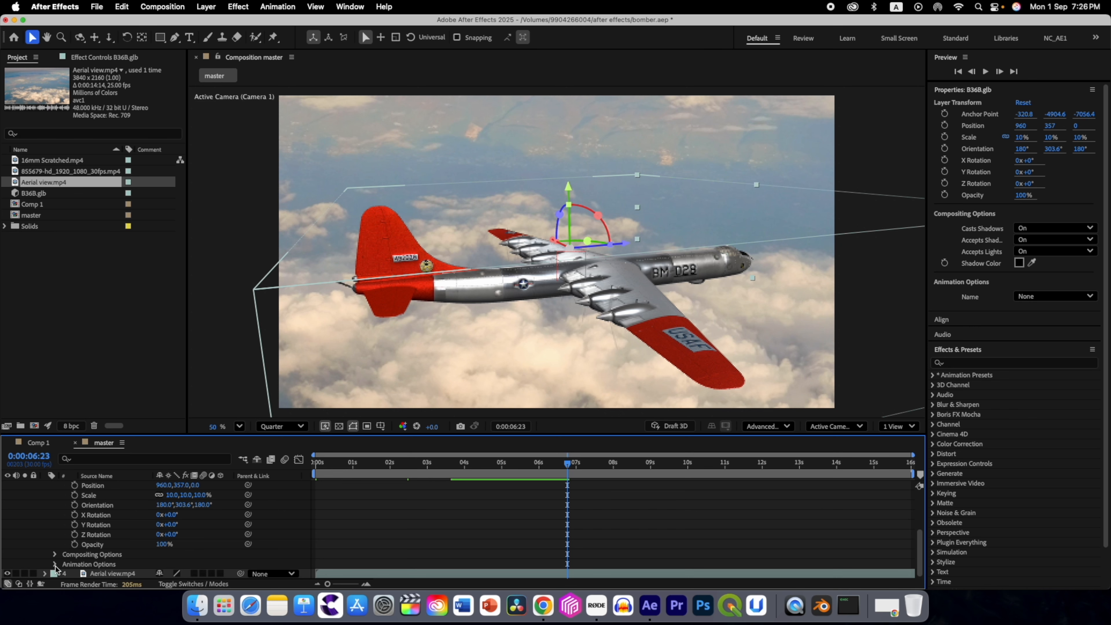
left_click(55, 564)
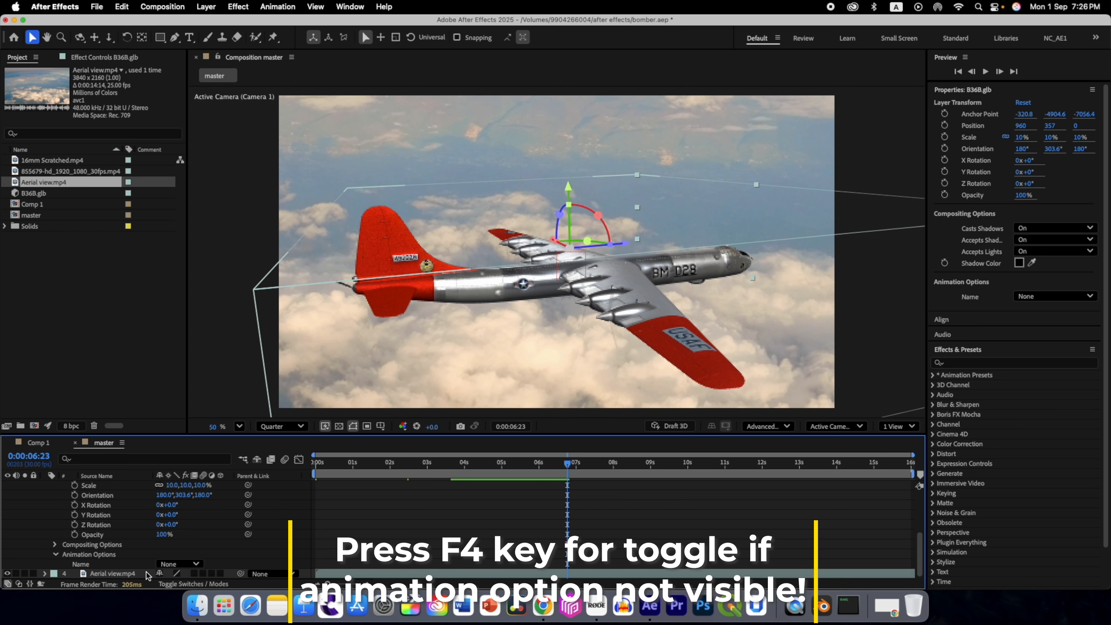
left_click(179, 565)
left_click(187, 578)
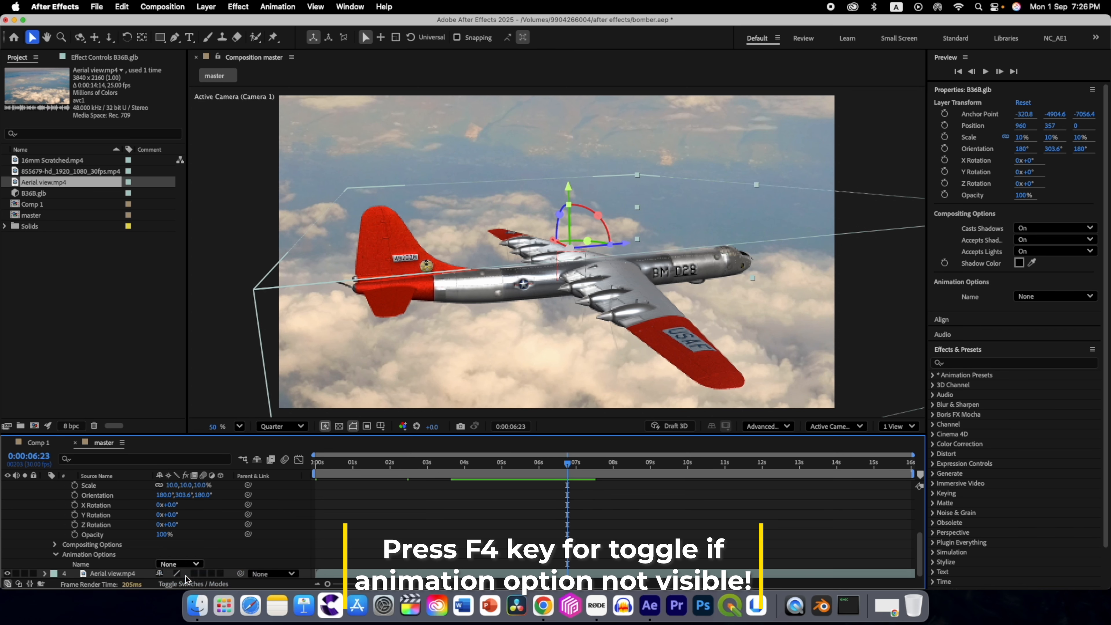
left_click(316, 469)
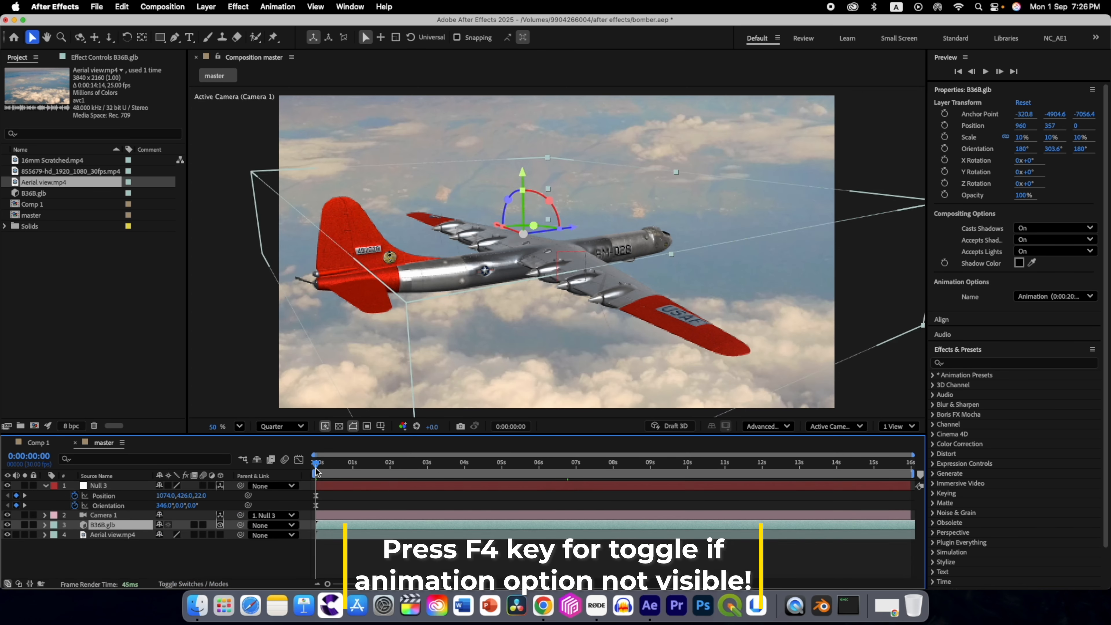
key("space")
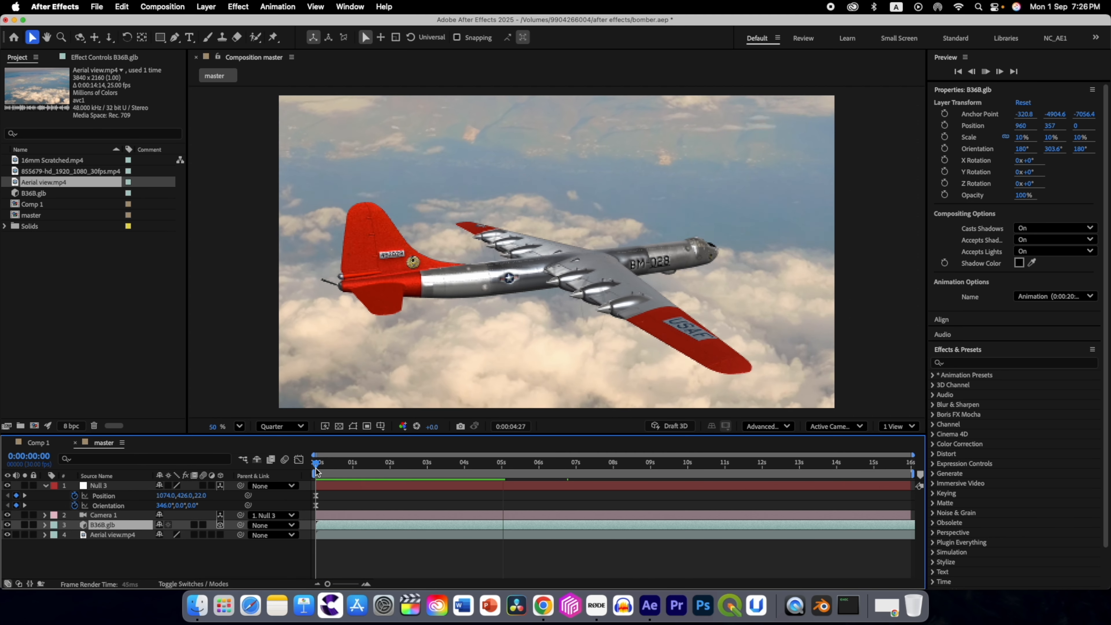
Step: Play back the master composition from the start to review the bomber's propeller animation and camera move
key("space")
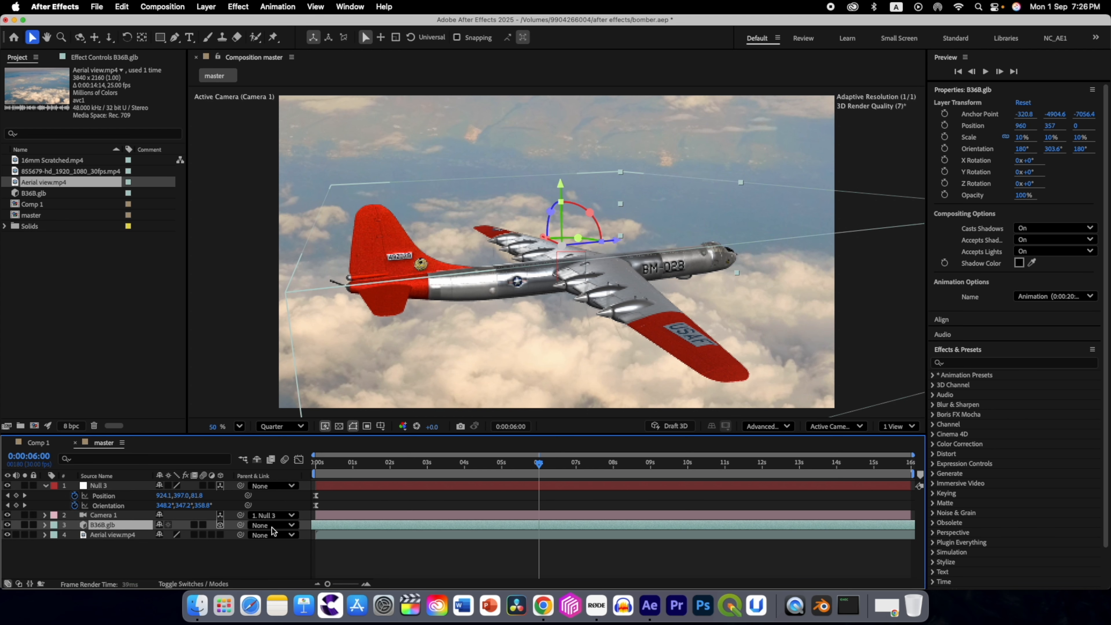
left_click_drag(541, 463, 315, 460)
key("space")
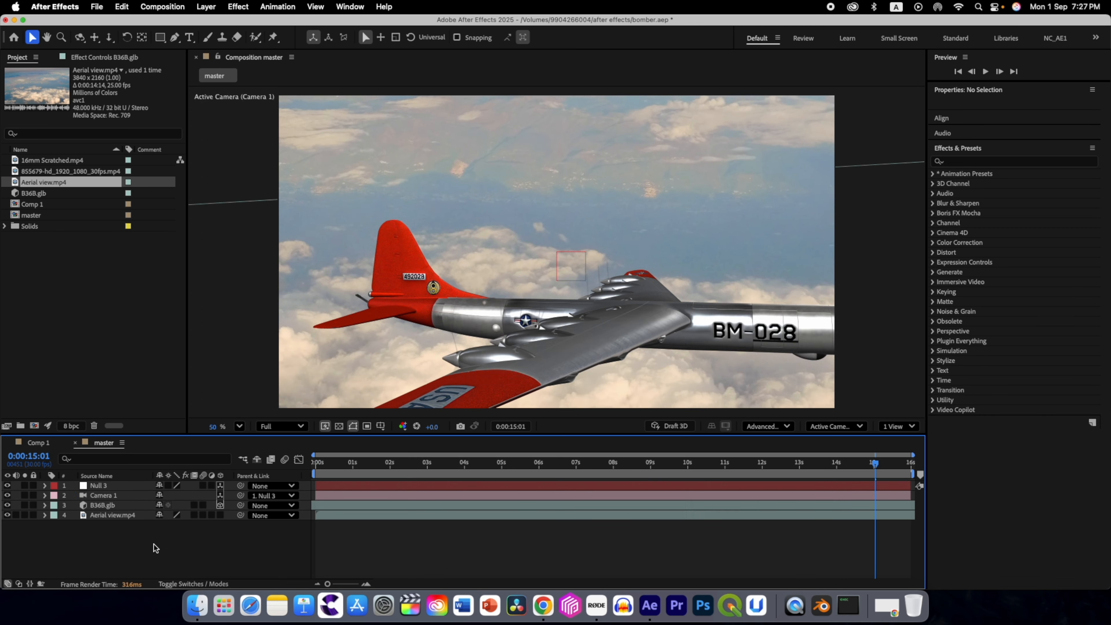
Step: Add an Environment light to the master composition with 83% intensity, Casts Shadows enabled and 72% shadow darkness
right_click(155, 564)
mouse_move(188, 439)
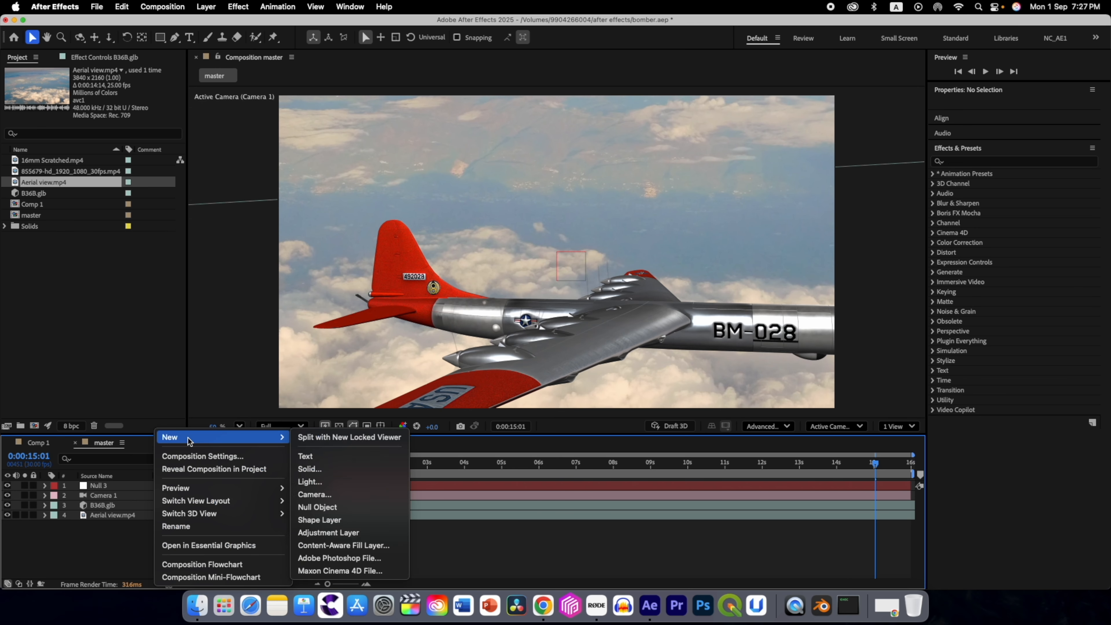
left_click(319, 484)
left_click(571, 191)
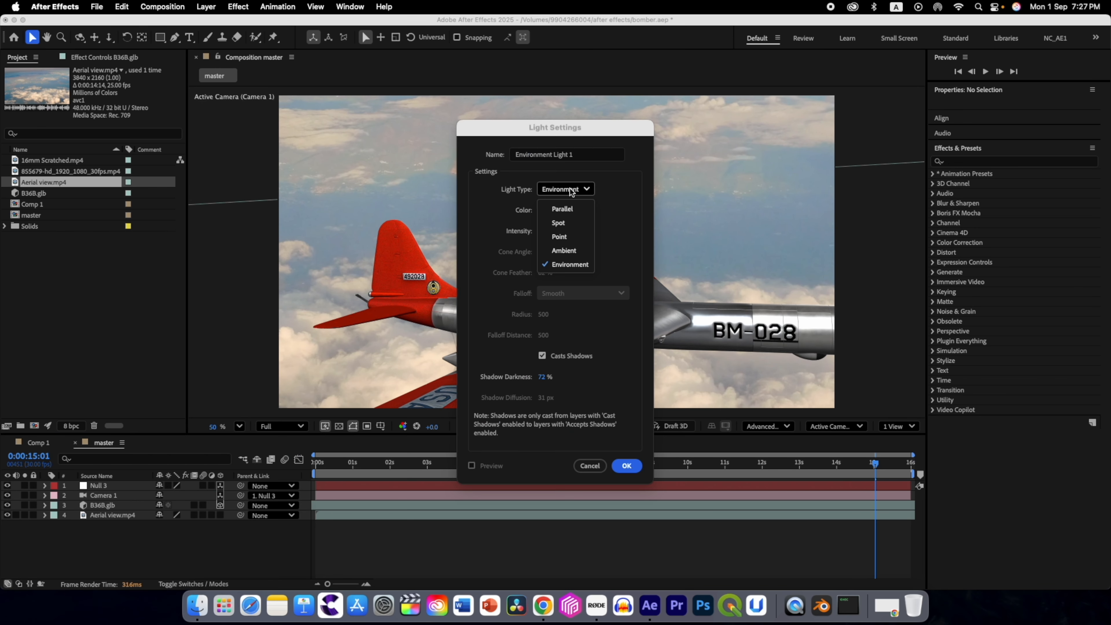
left_click(572, 191)
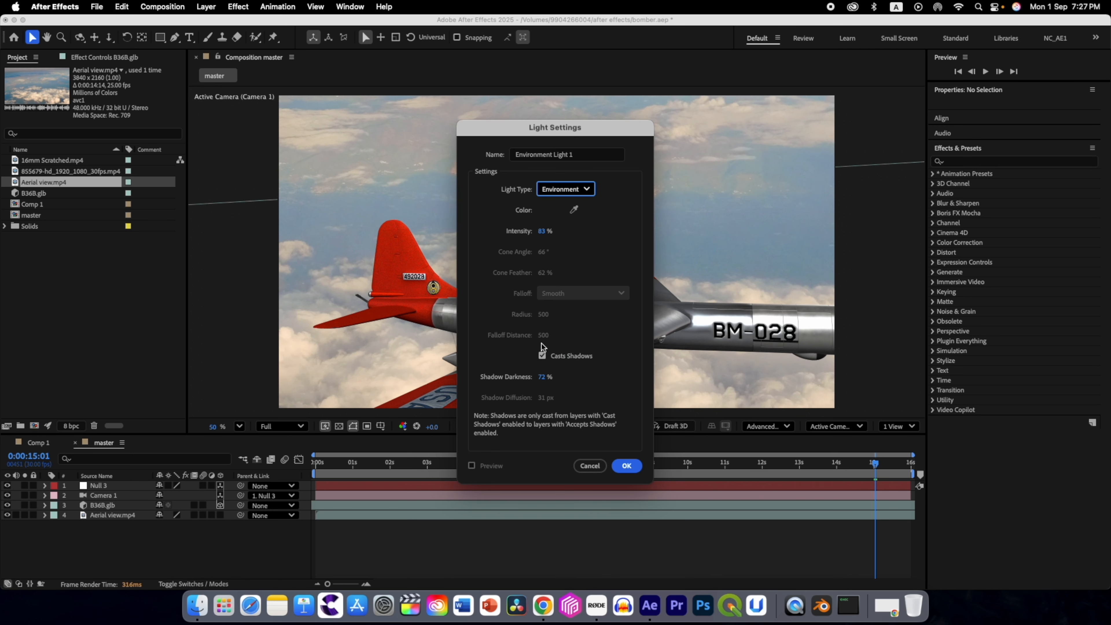
left_click(627, 465)
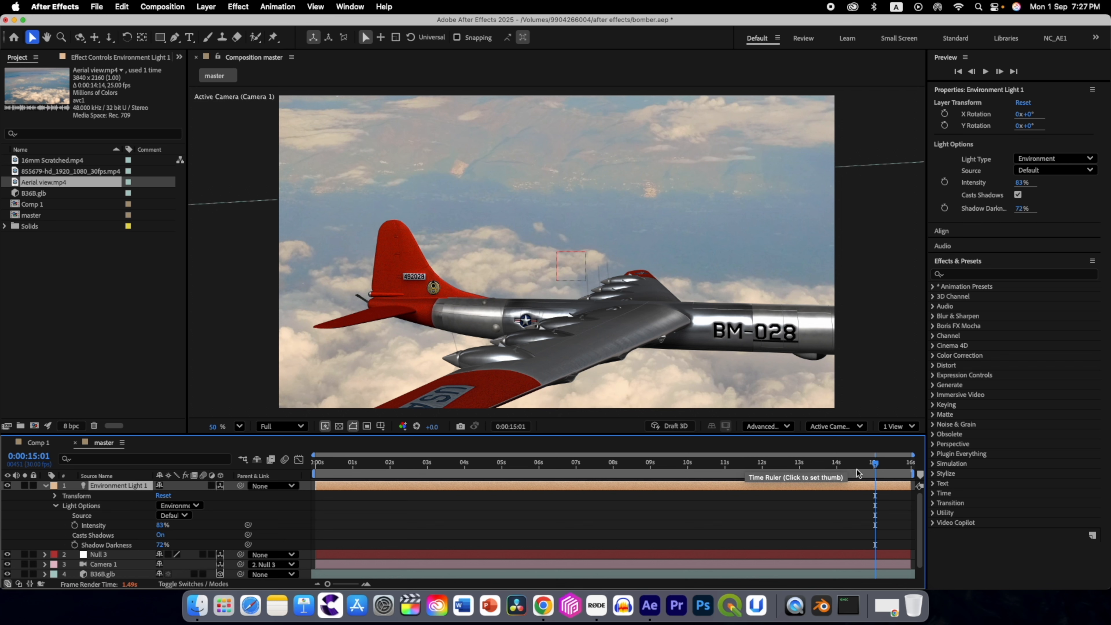
Step: Adjust the environment light's Intensity to 96% and collapse its Light Options
mouse_move(177, 530)
left_mouse_down()
mouse_move(190, 529)
mouse_move(156, 526)
left_mouse_up()
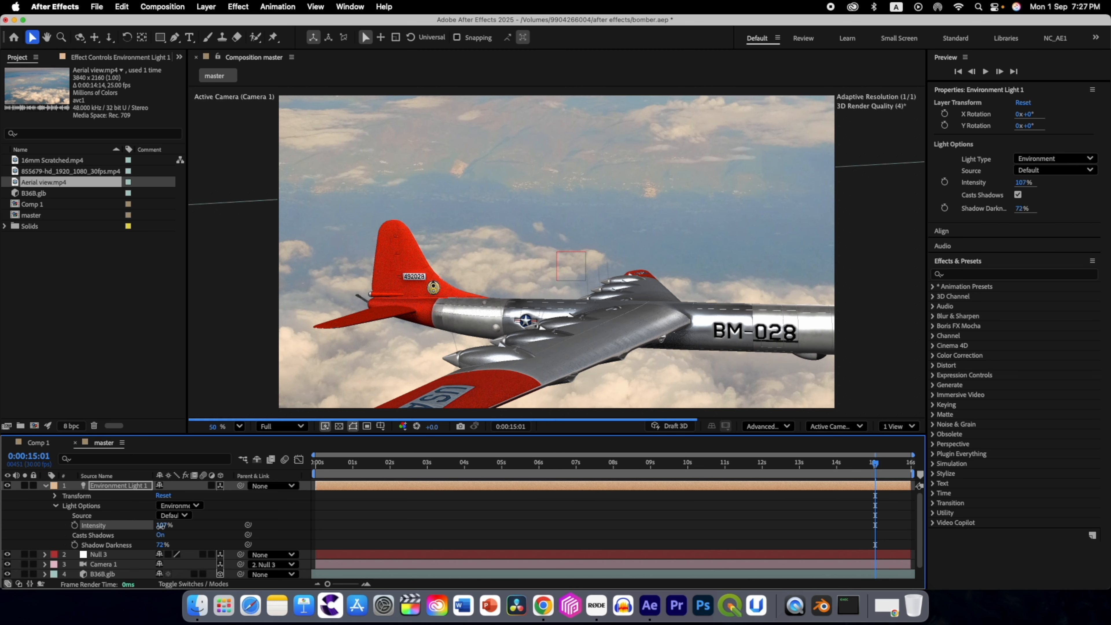
left_click_drag(160, 526, 156, 527)
left_click(56, 505)
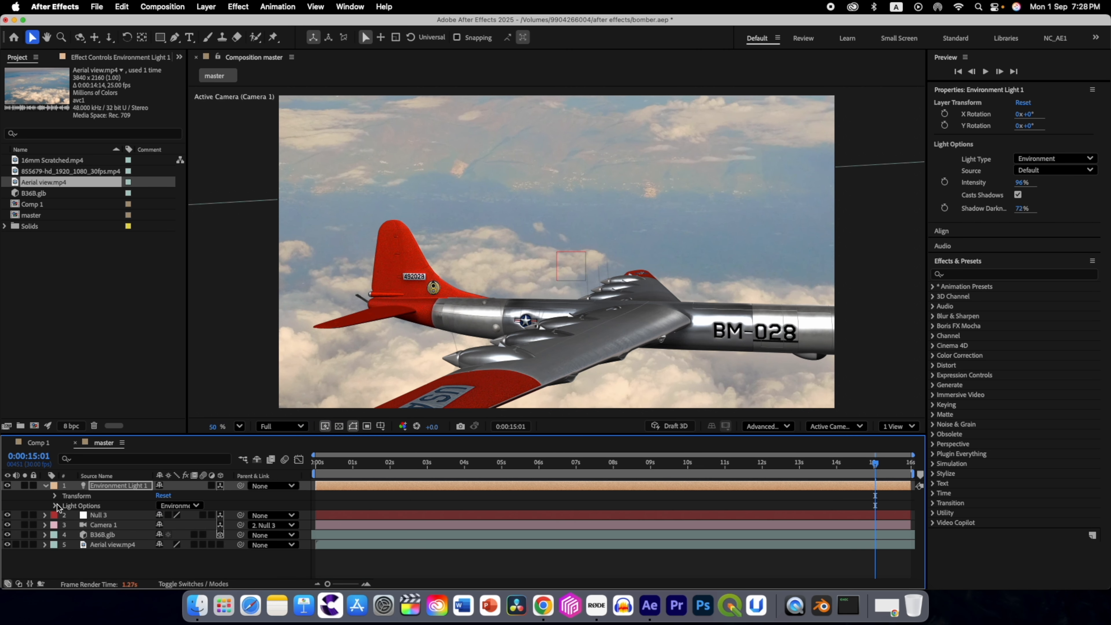
Step: Animate the environment light's X Rotation from 14° at 0:00:00:02 to -21° at 0:00:15:01 and apply Easy Ease to both keyframes
left_click(55, 496)
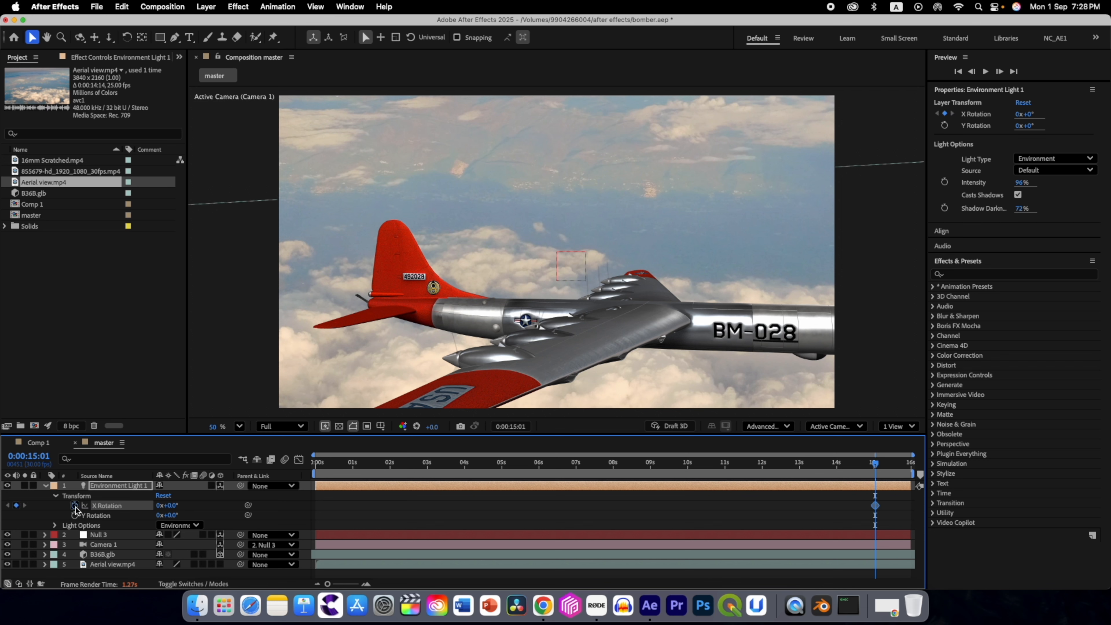
left_click_drag(170, 510, 175, 511)
left_click(871, 468)
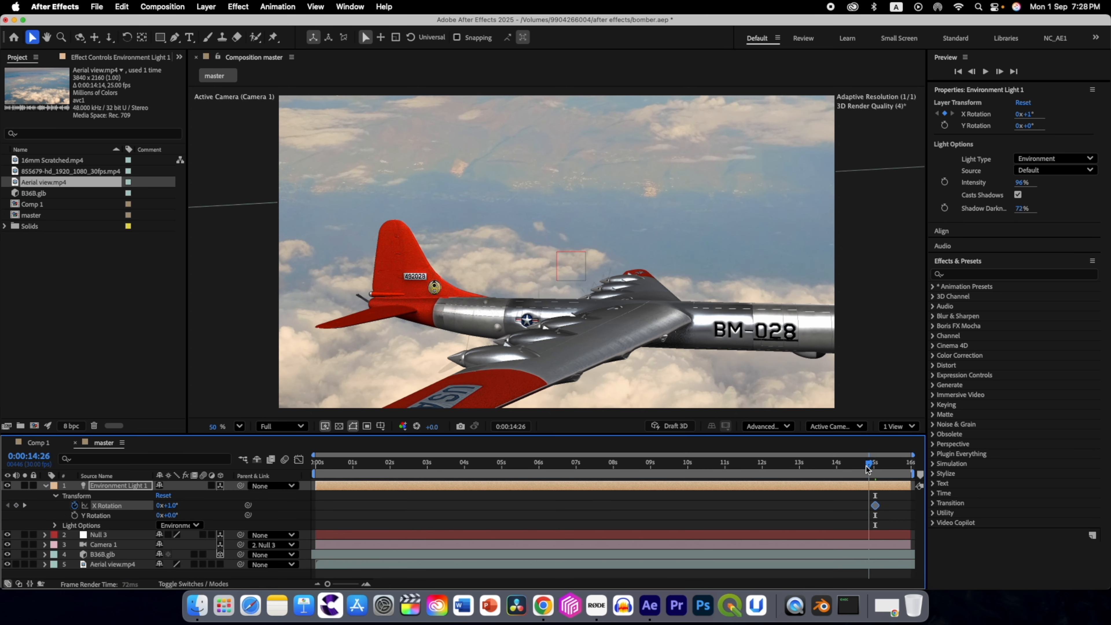
left_click_drag(871, 468, 320, 474)
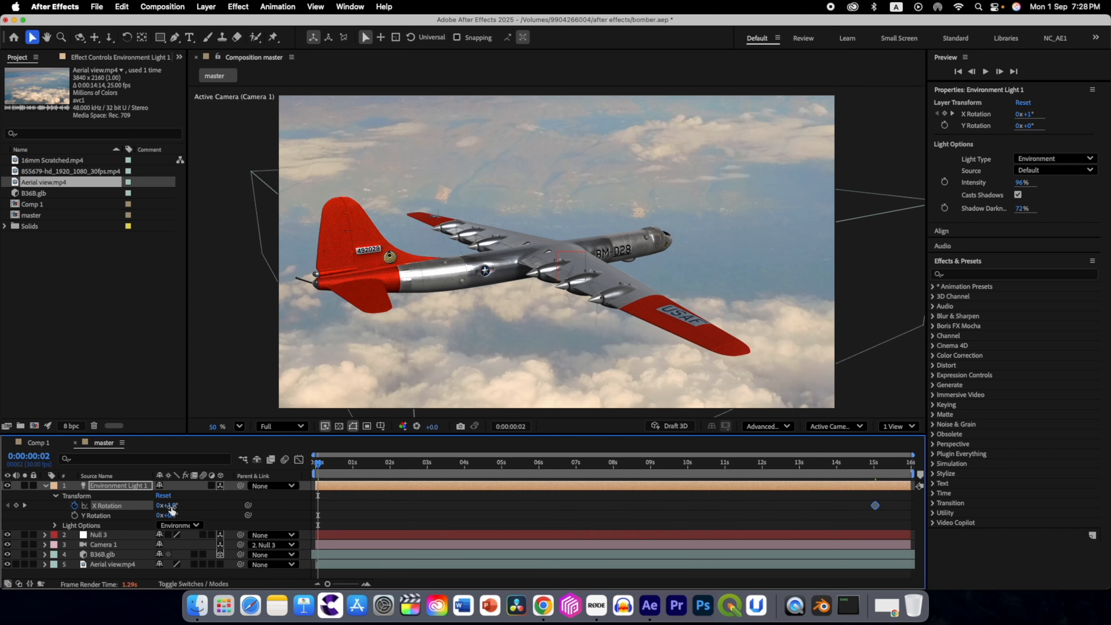
left_click_drag(172, 509, 180, 506)
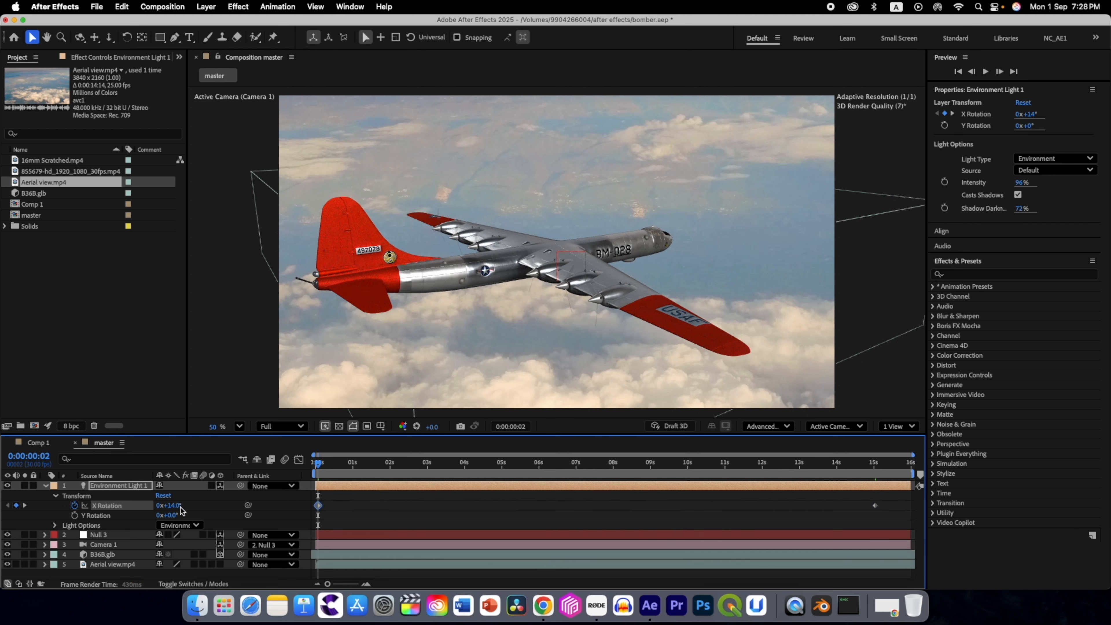
left_click_drag(895, 499, 726, 505)
key("F9")
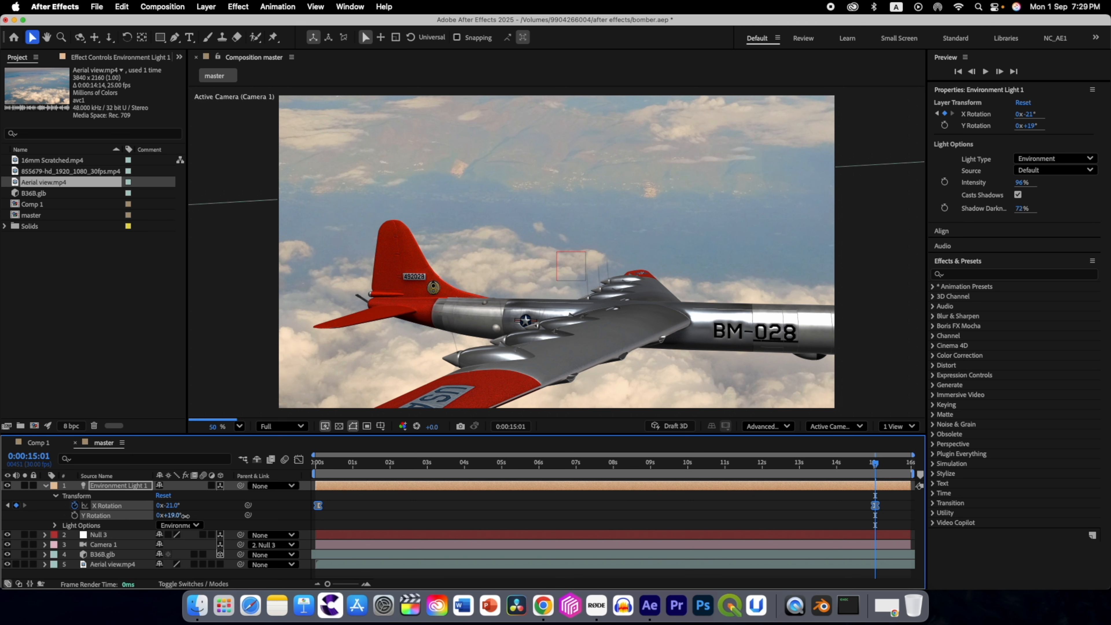
Step: Review the main footage interpretation options of 16mm Scratched.mp4, including its loop count
left_click(56, 160)
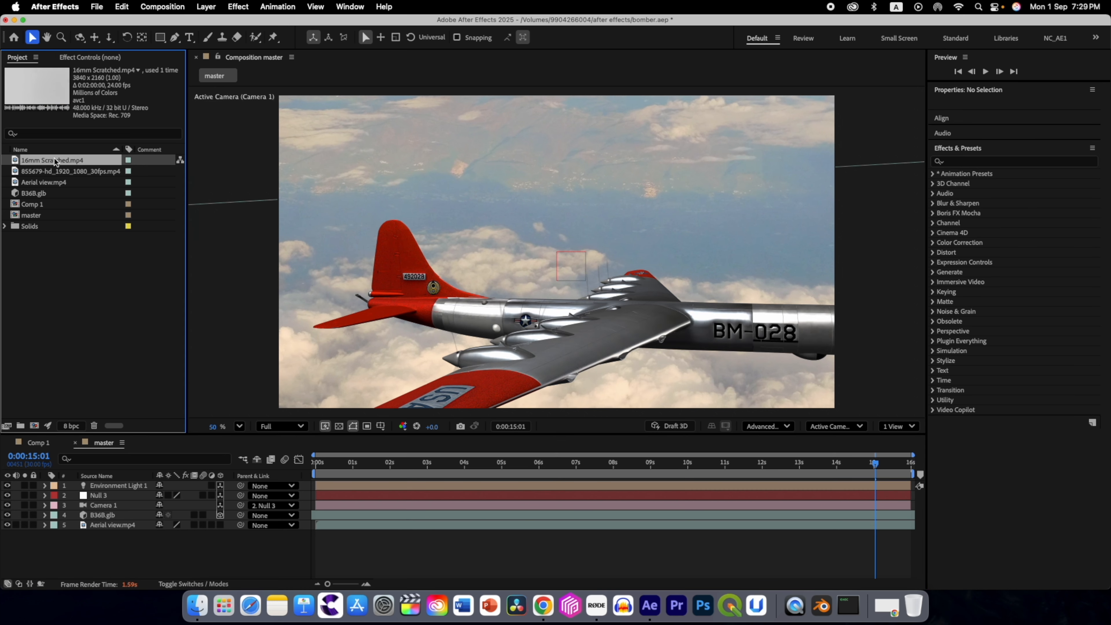
right_click(55, 160)
mouse_move(85, 269)
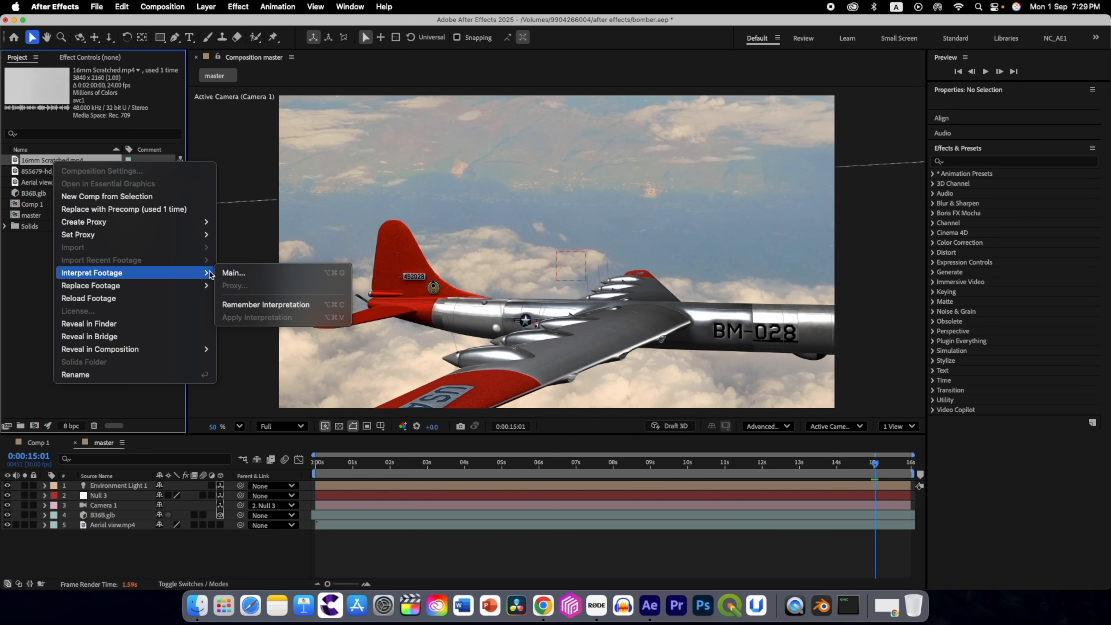
left_click(234, 272)
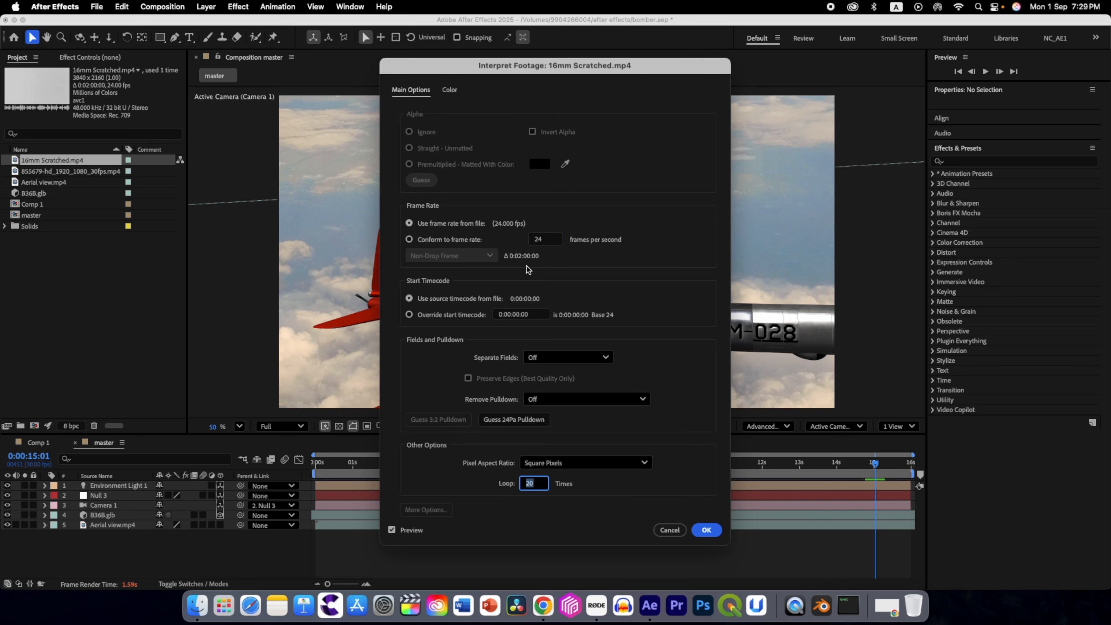
left_click(706, 530)
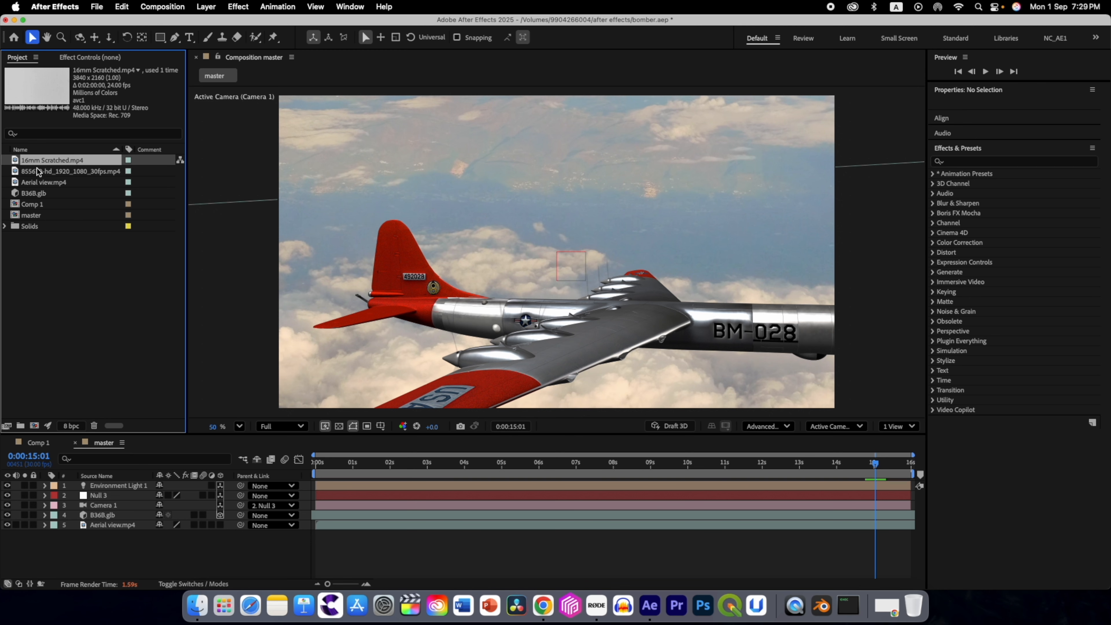
Step: Place 16mm Scratched.mp4 above all layers in the master composition with Overlay blending and 60% opacity
left_click_drag(29, 163, 105, 483)
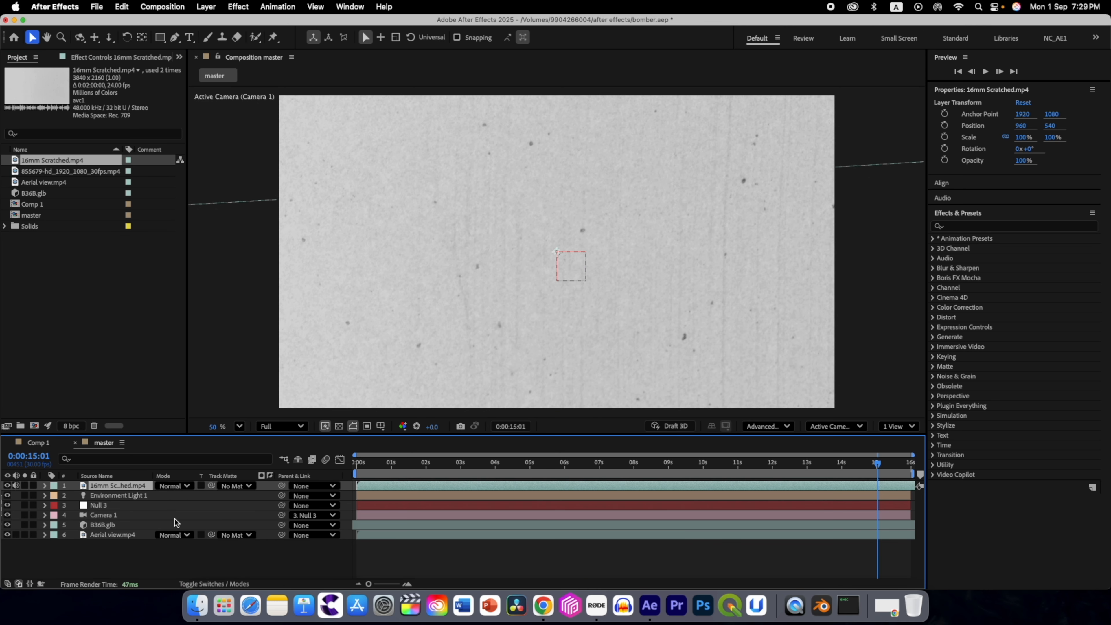
left_click(173, 486)
left_click(199, 287)
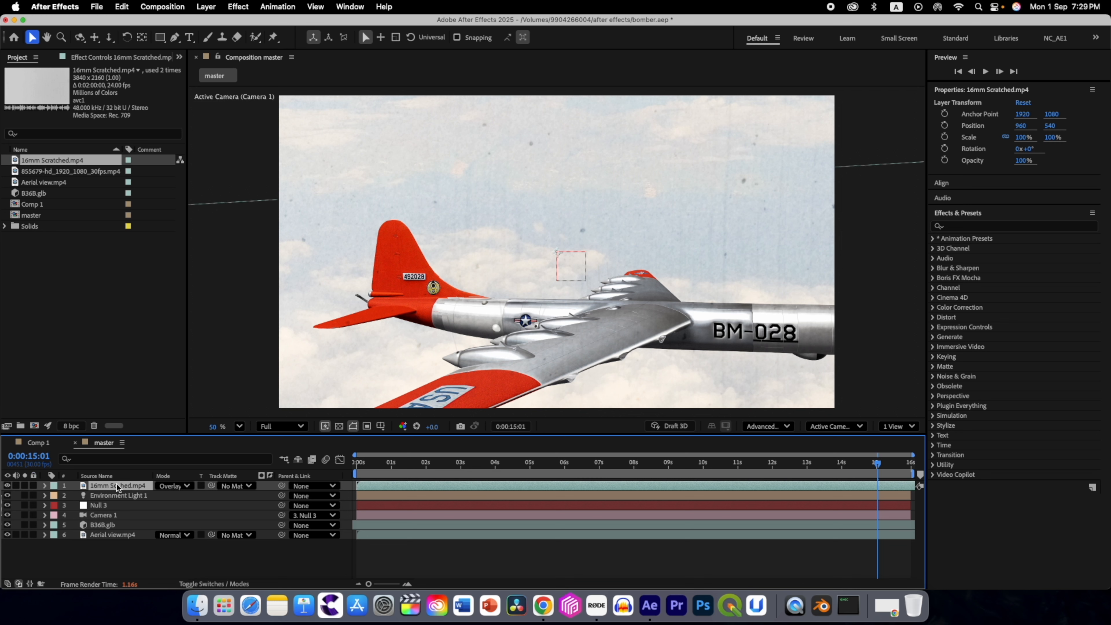
key("t")
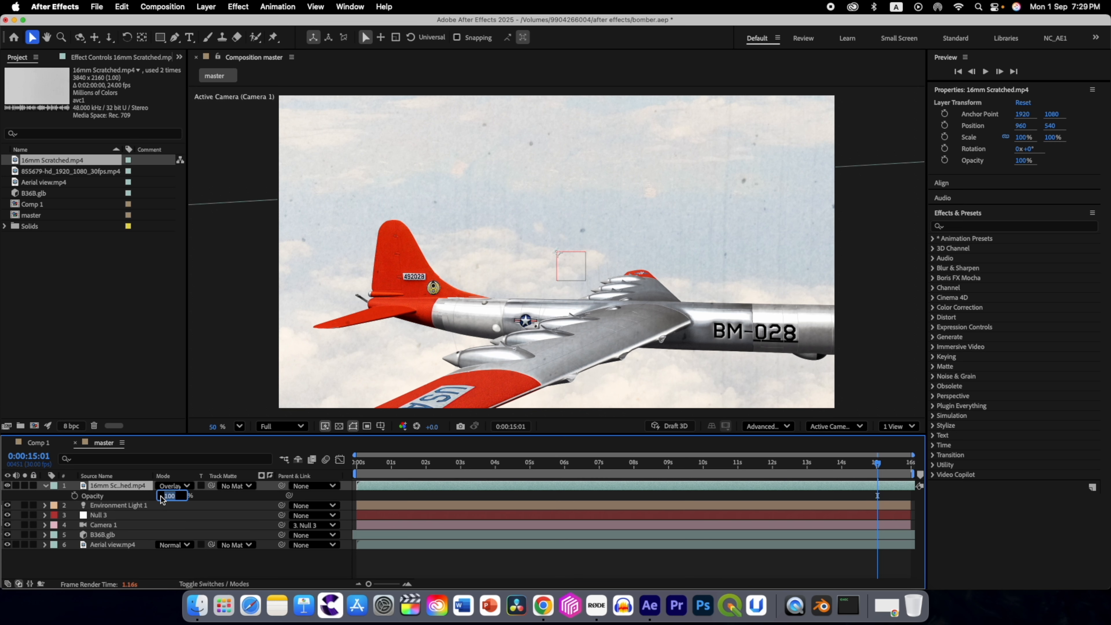
key("Return")
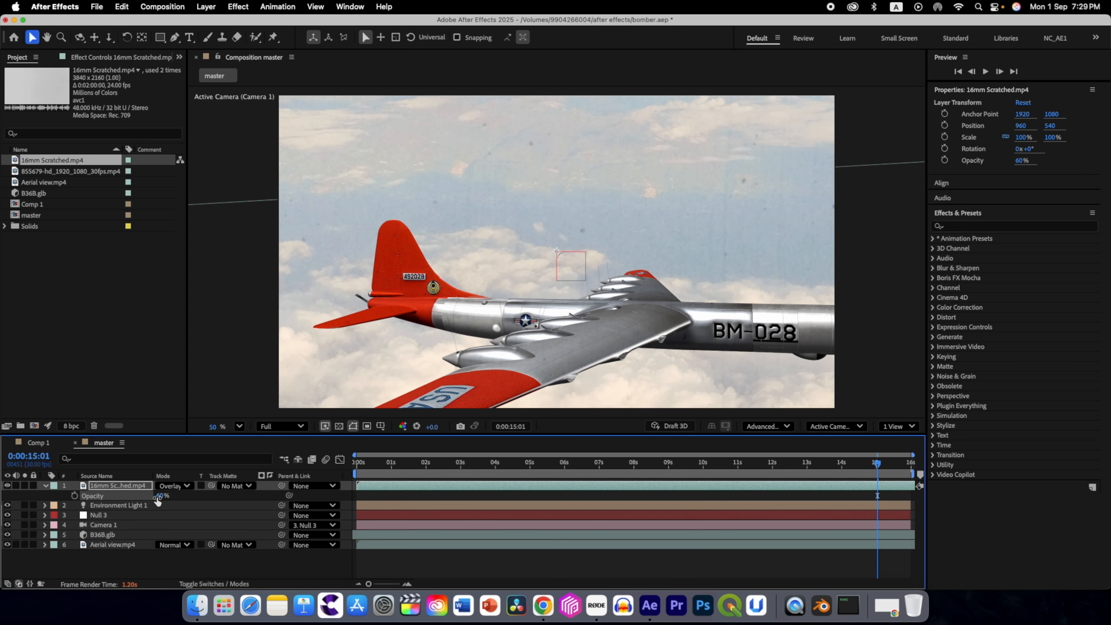